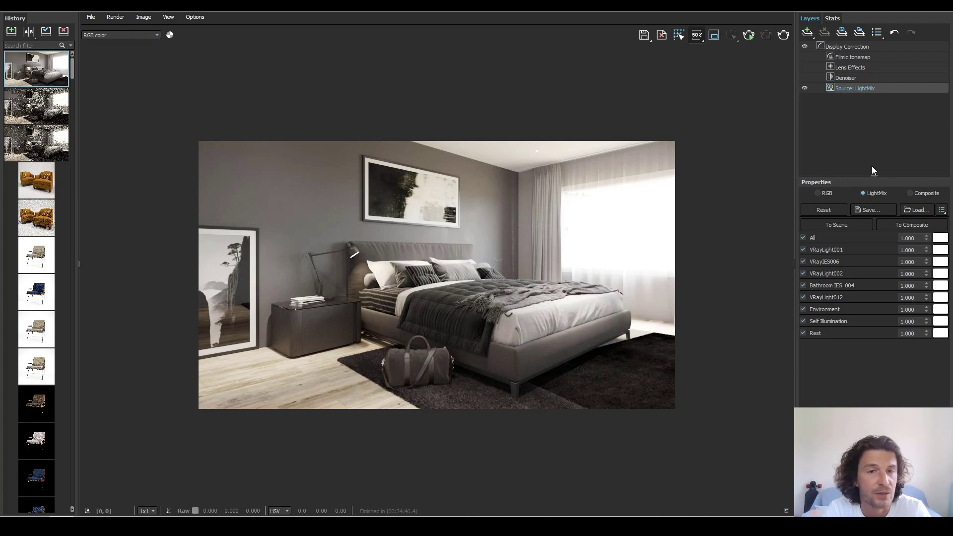
Step: Lower VRayLight001's LightMix intensity from 1.000 to about 0.735
mouse_move(926, 249)
mouse_down()
mouse_move(927, 274)
mouse_move(928, 249)
mouse_up()
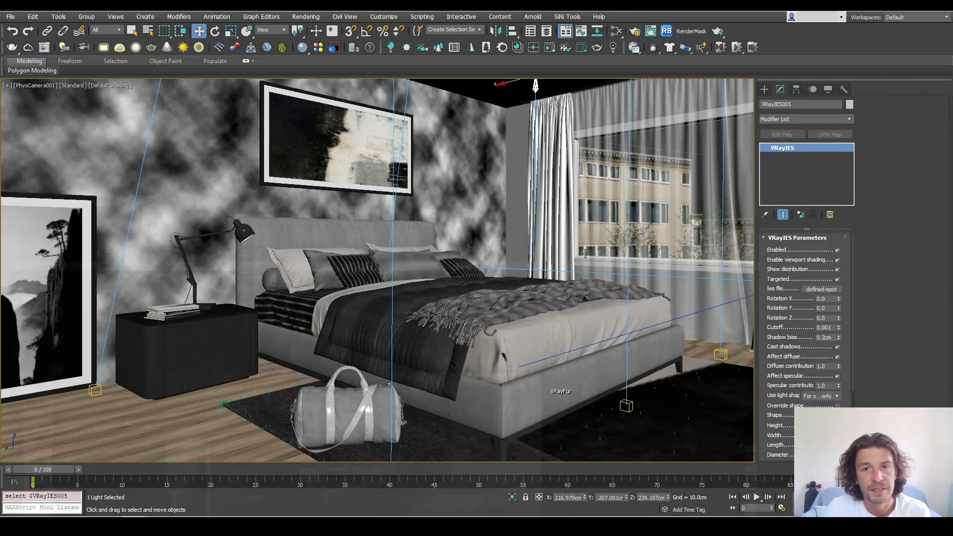
Step: Change the active viewport from PhysCamera001 to the Top wireframe view
key(t)
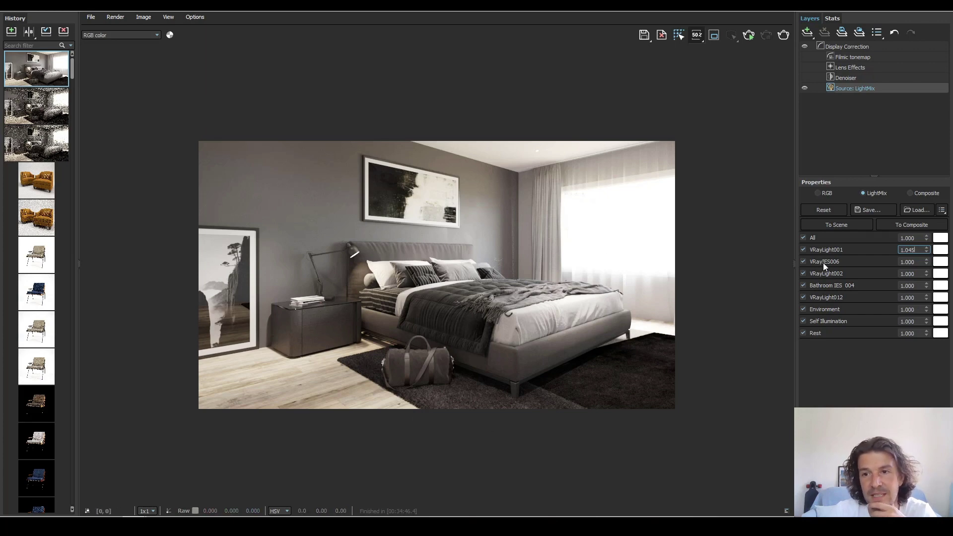
Step: Toggle VRayLight002 off and on, then load the Night.lightmix preset
click(804, 274)
click(803, 273)
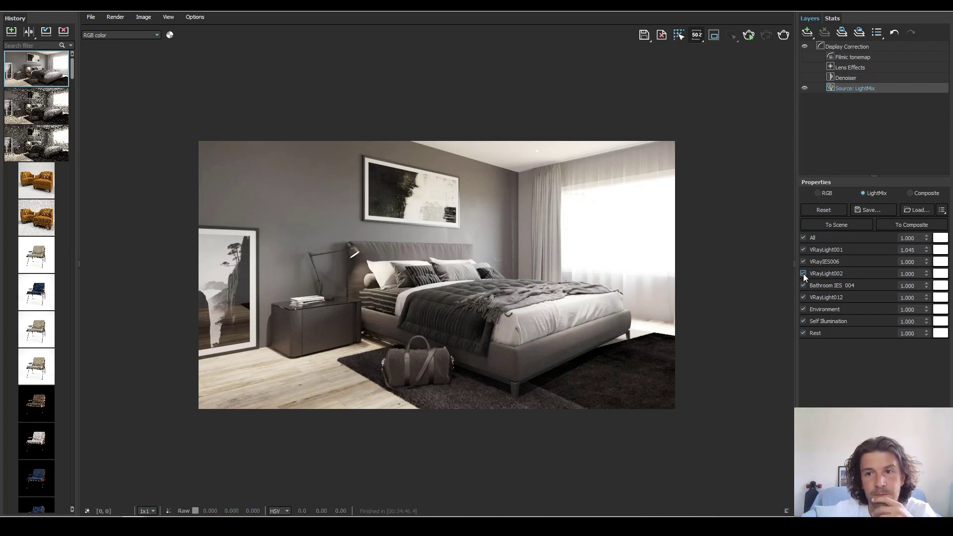
click(803, 249)
click(803, 249)
click(942, 210)
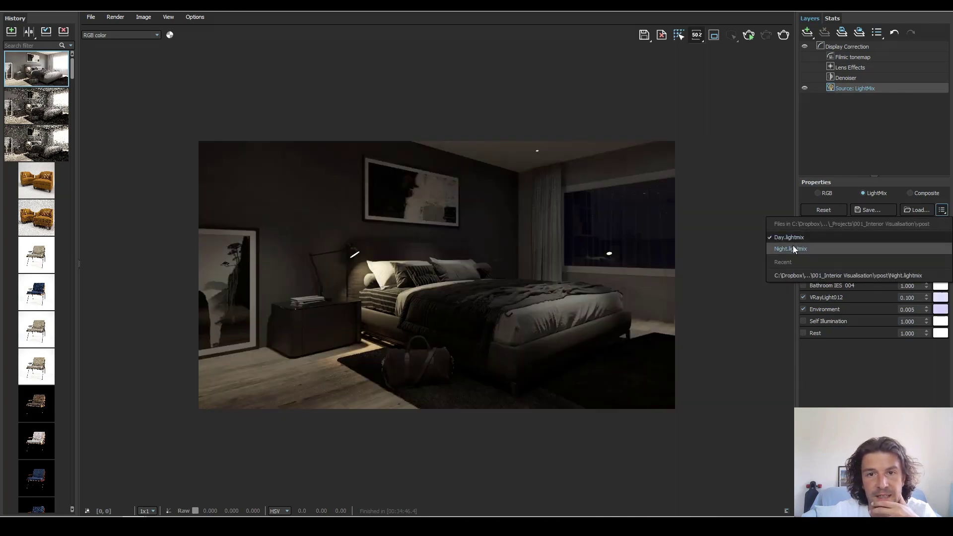
click(793, 248)
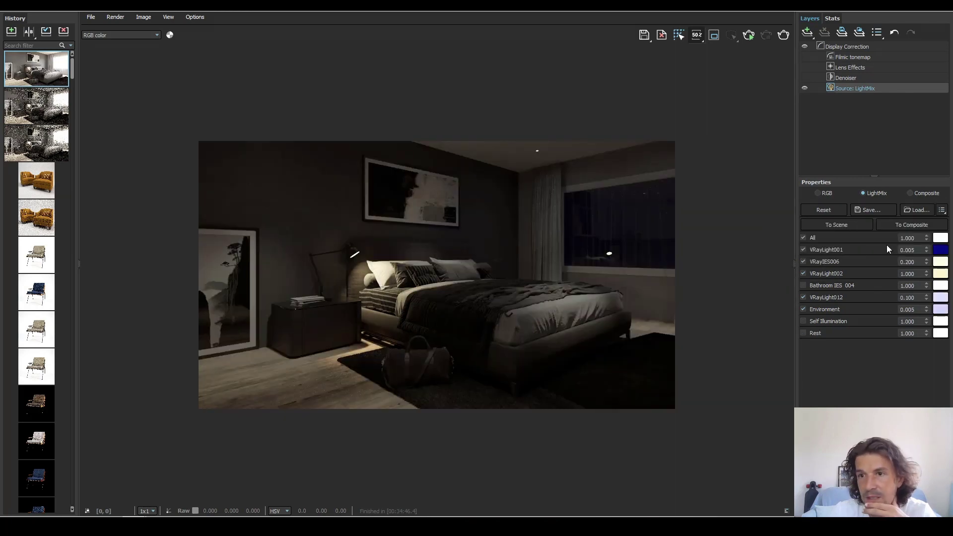
Step: Reset all LightMix lights to 1.000 daylight and close the frame buffer
click(942, 211)
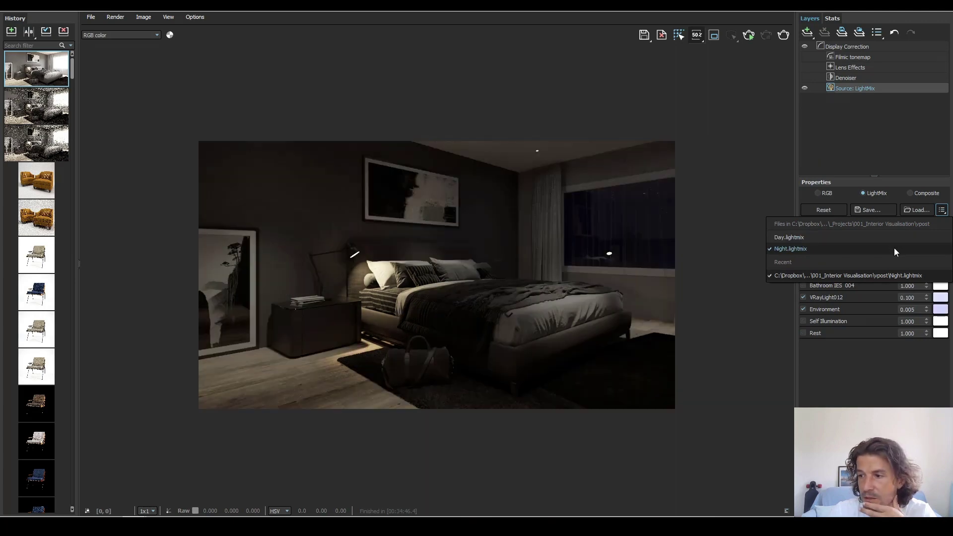
click(894, 248)
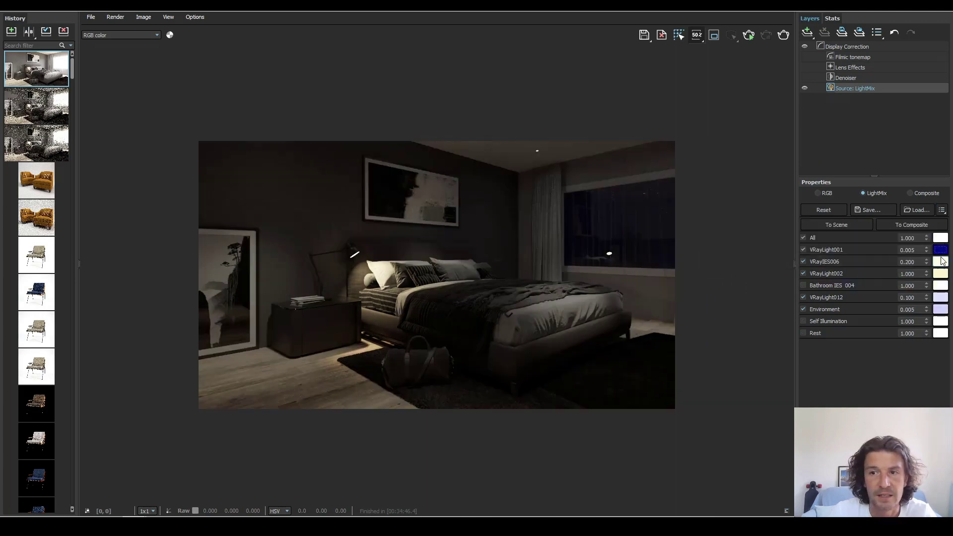
click(823, 210)
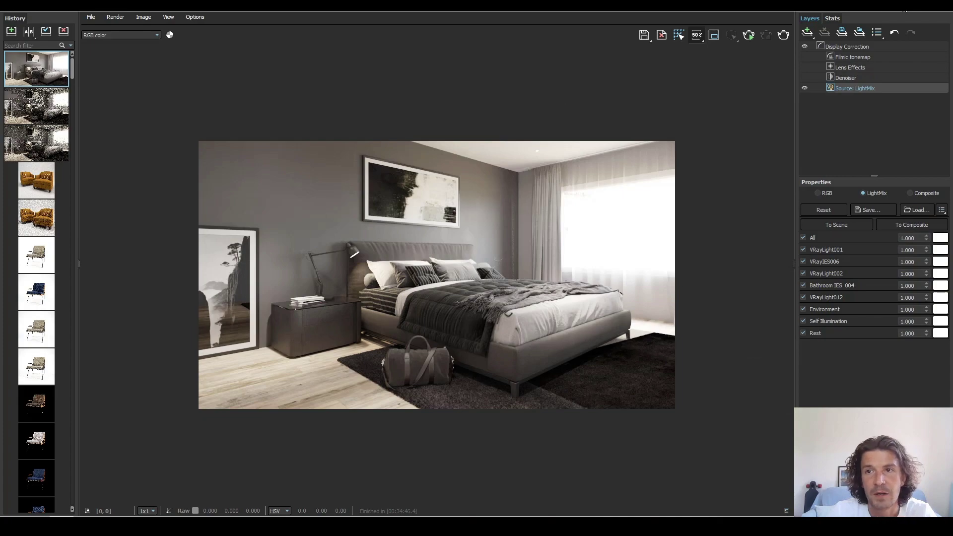
click(898, 9)
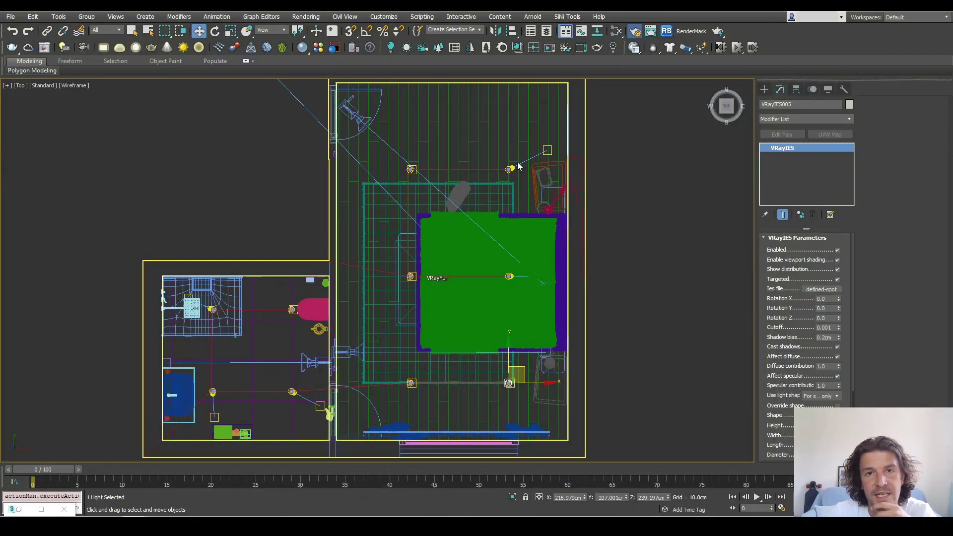
Step: Look up VRayLightMix among the addable render elements, then cancel and close Render Setup
key(F10)
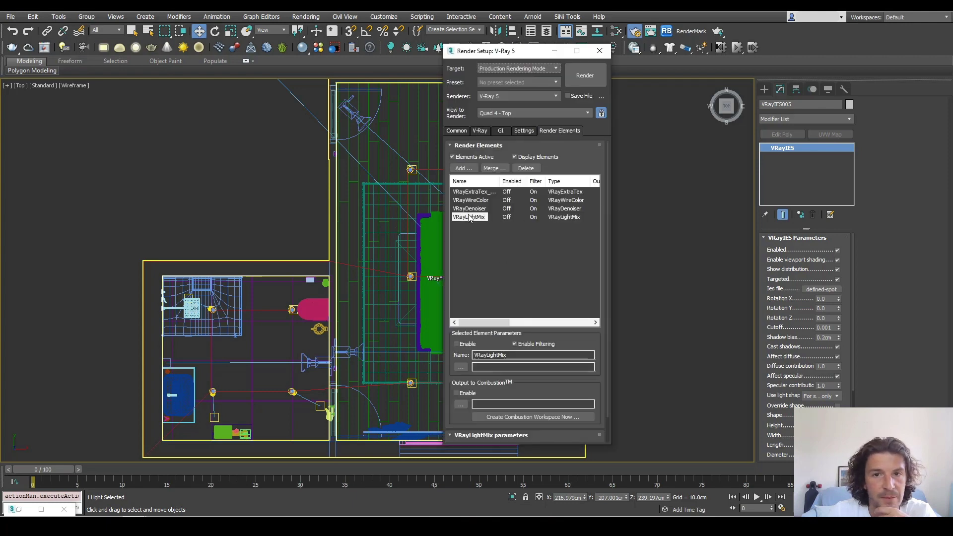
click(463, 169)
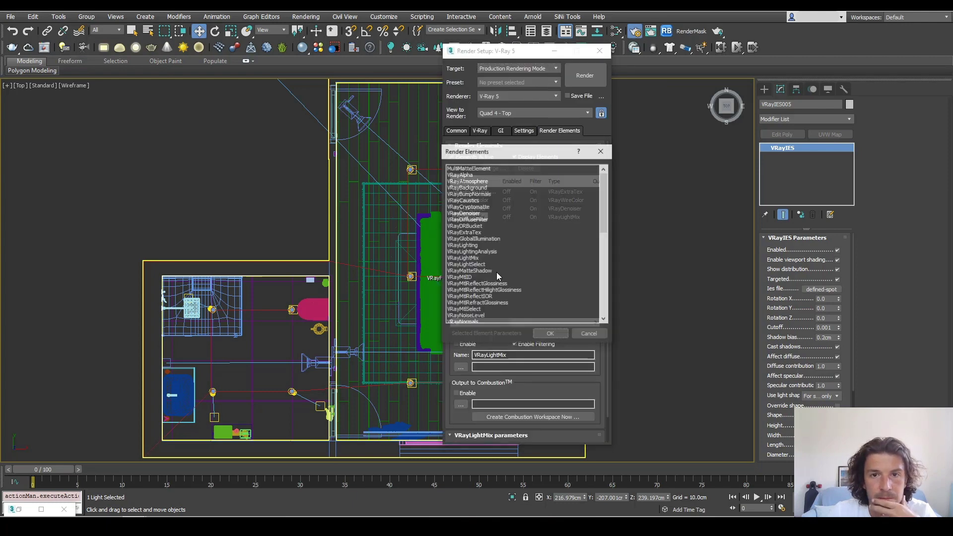
click(473, 258)
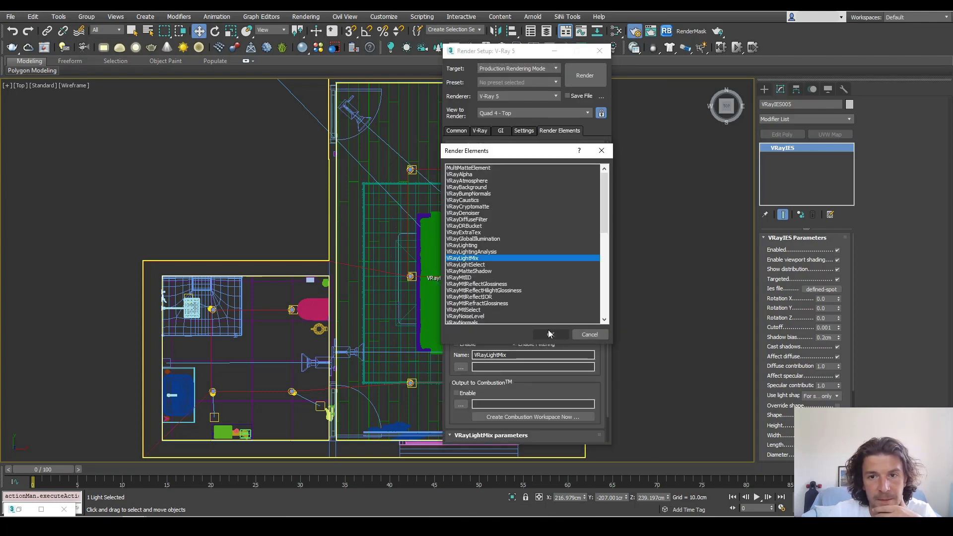
click(589, 334)
click(599, 50)
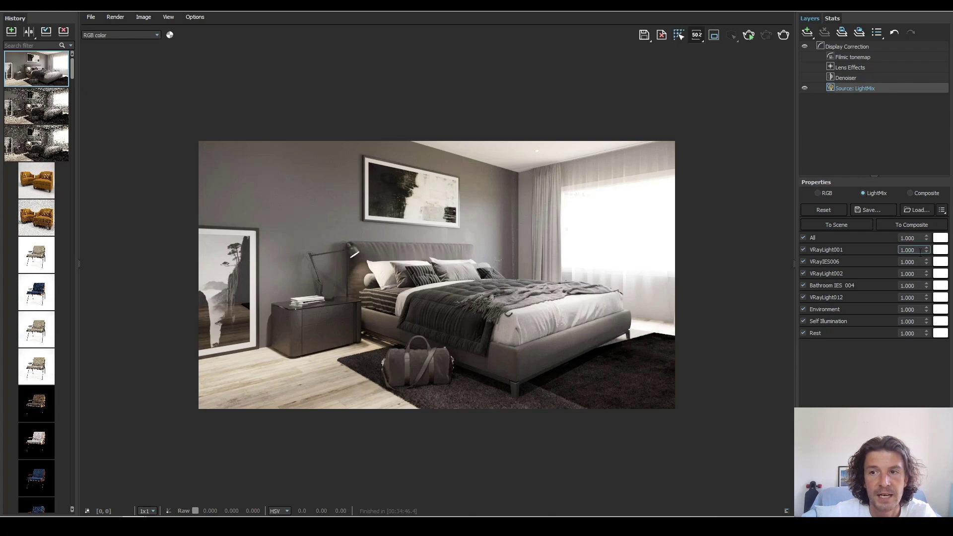
drag(926, 251, 924, 143)
key(ctrl+z)
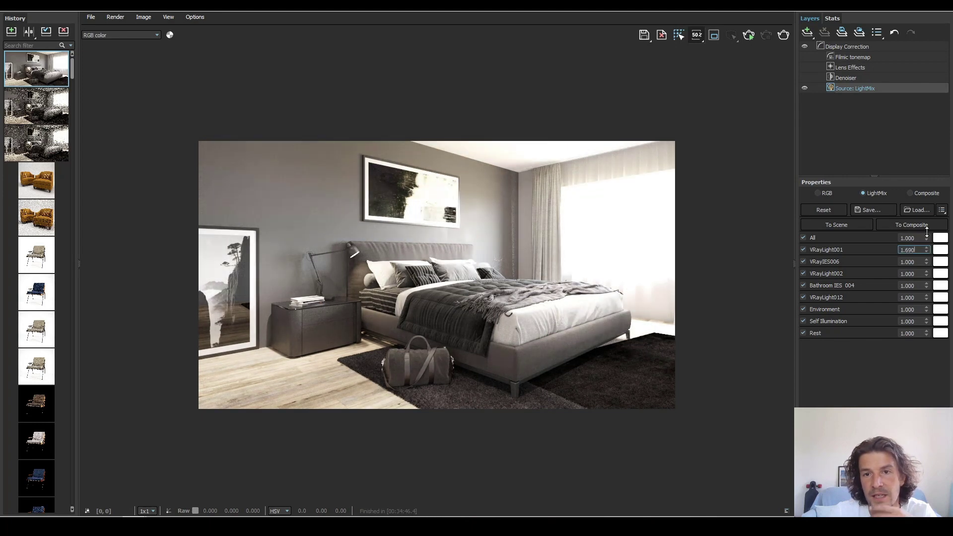
click(30, 45)
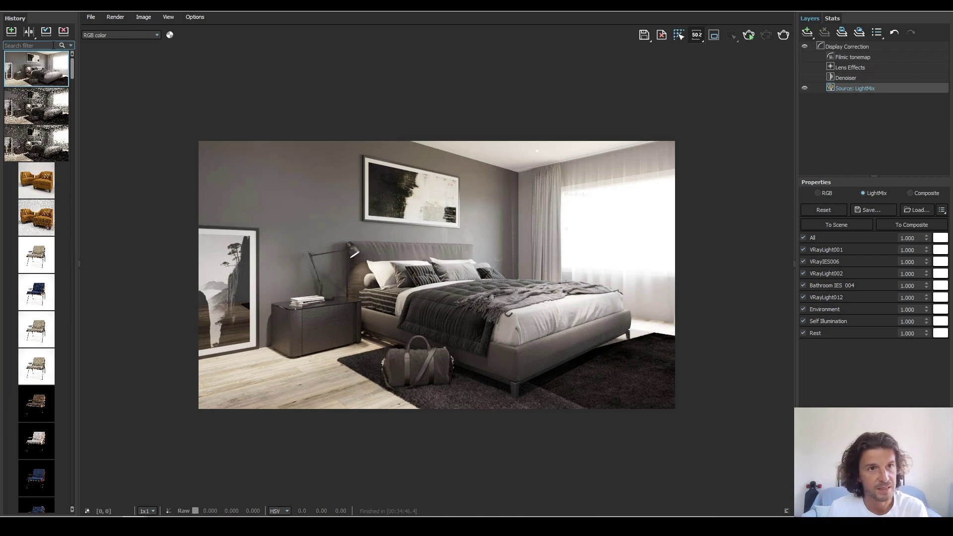
Step: Filter history by 'ball', step through the balloon renders to the black-background one, then clear the filter
text(ball)
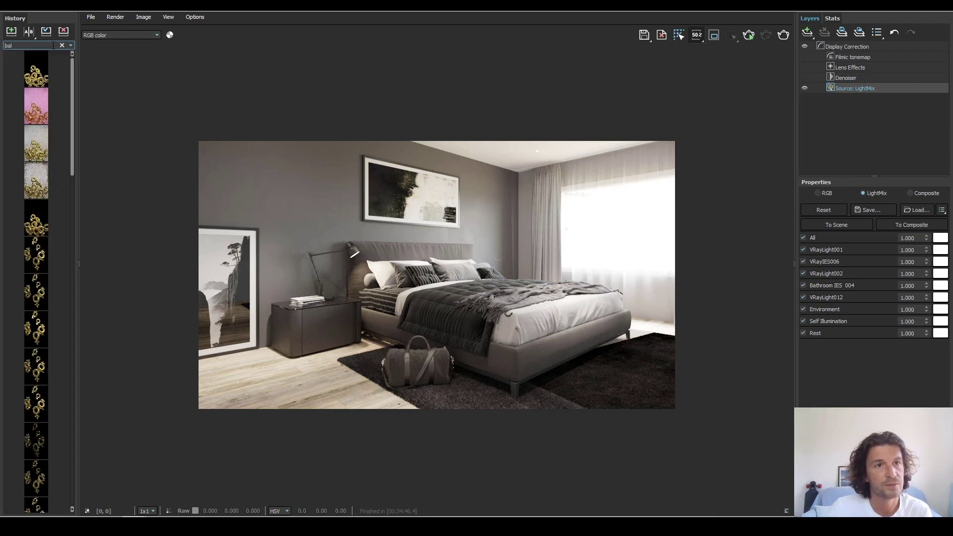
click(53, 76)
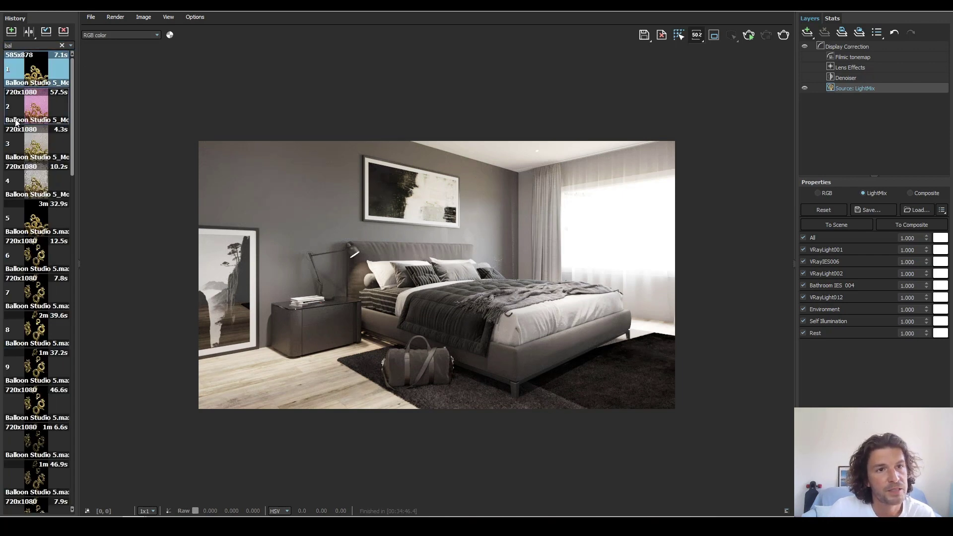
click(36, 112)
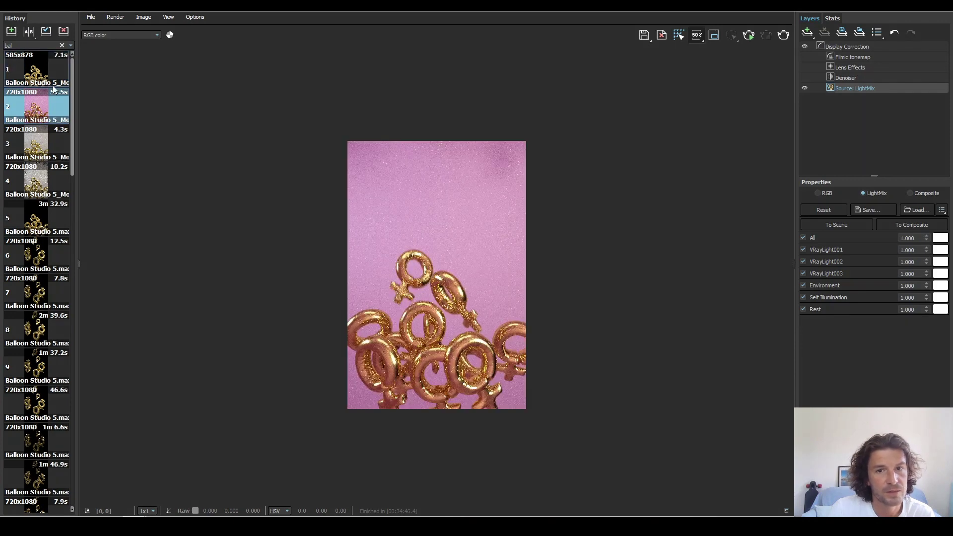
click(32, 72)
click(35, 180)
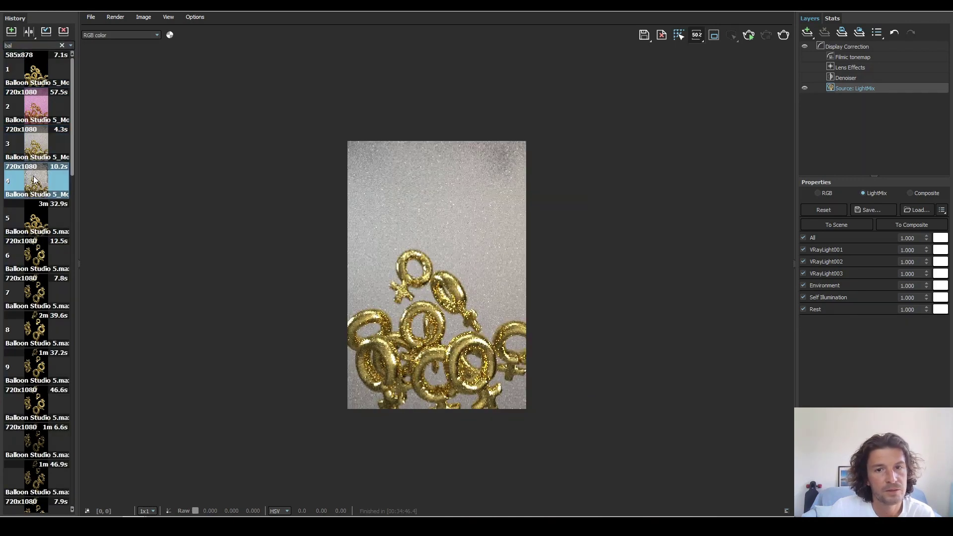
click(47, 80)
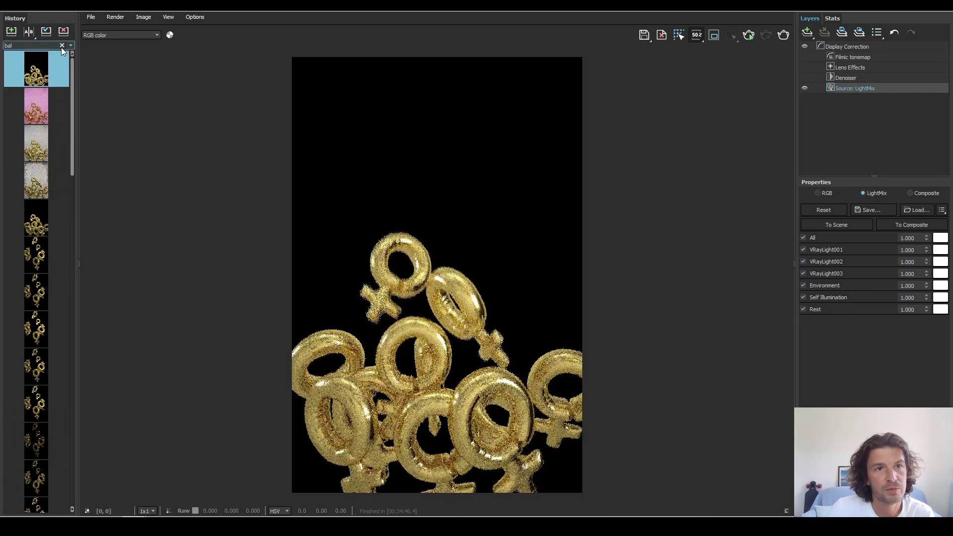
click(62, 45)
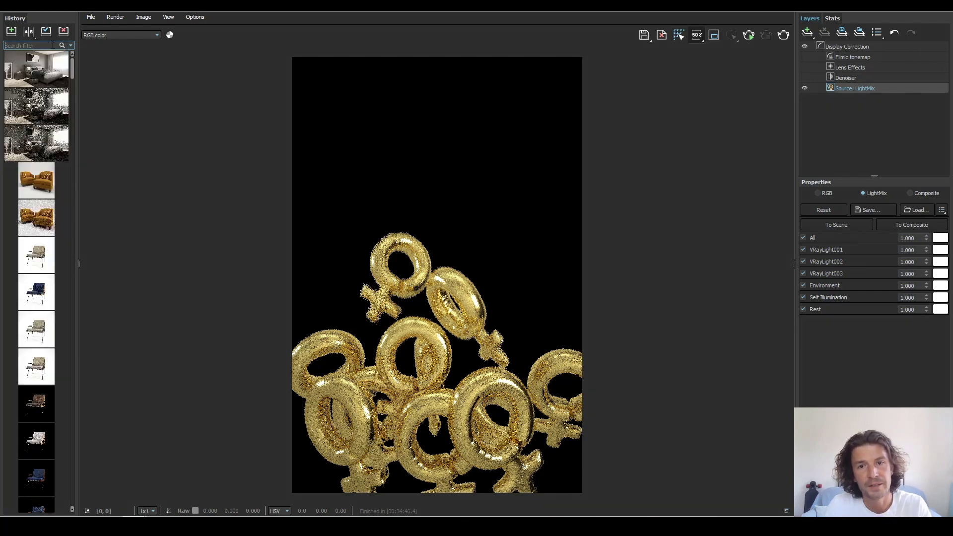
click(36, 70)
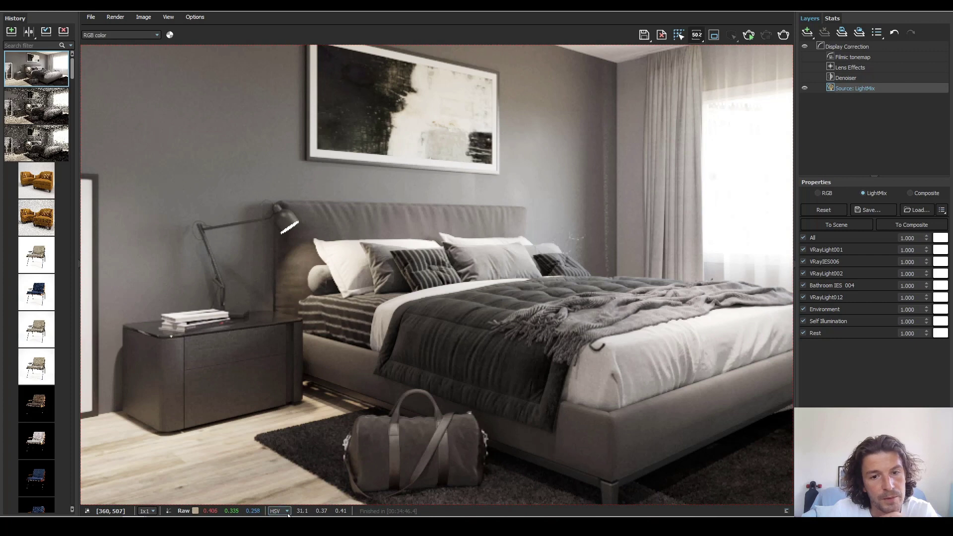
Step: Zoom in and pan the bedroom render past the lamp and floor to the window and bed
scroll(449, 266, up, 2)
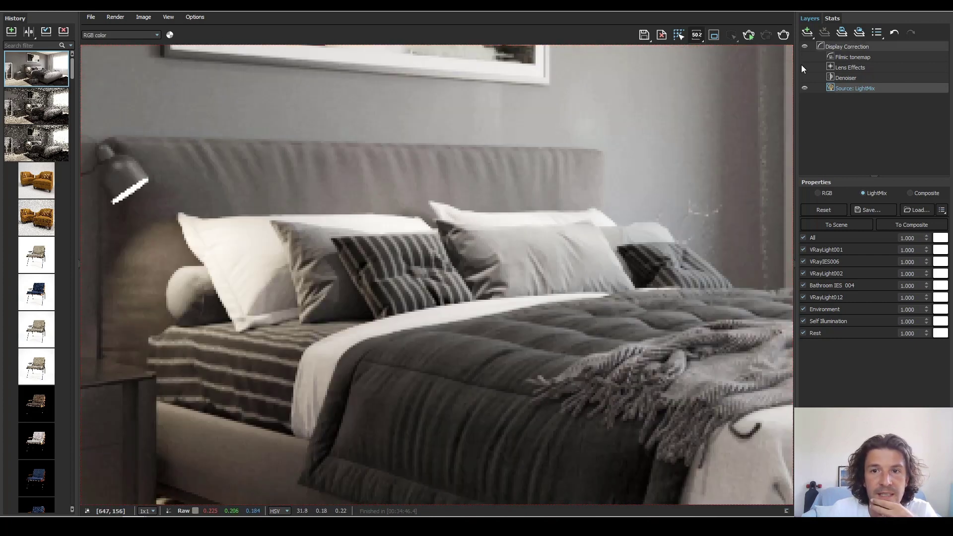
middle_drag(424, 155, 672, 155)
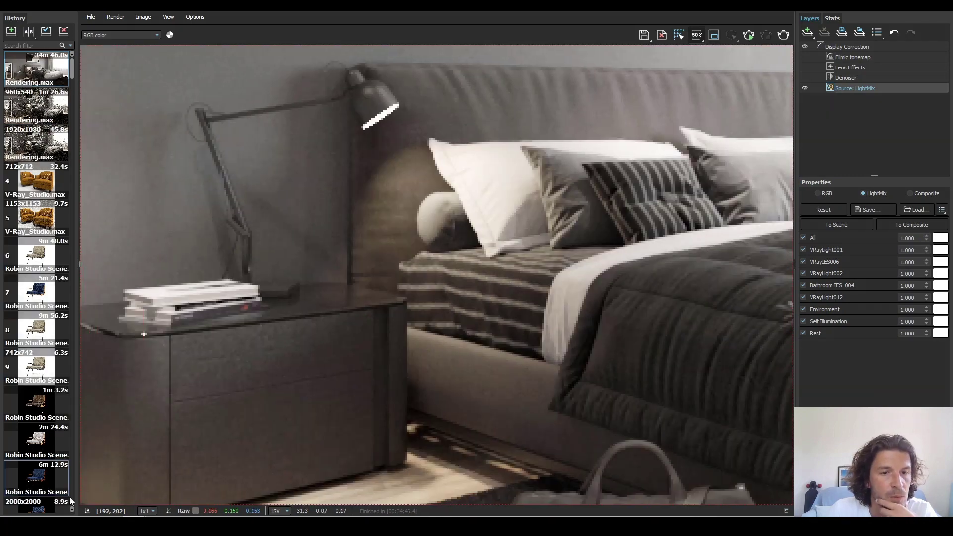
scroll(383, 308, down, 5)
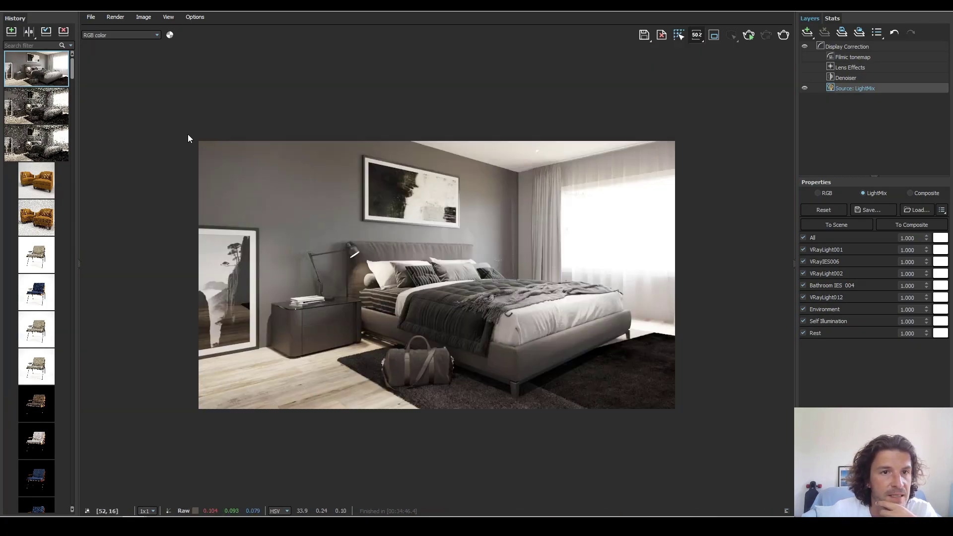
scroll(297, 177, up, 2)
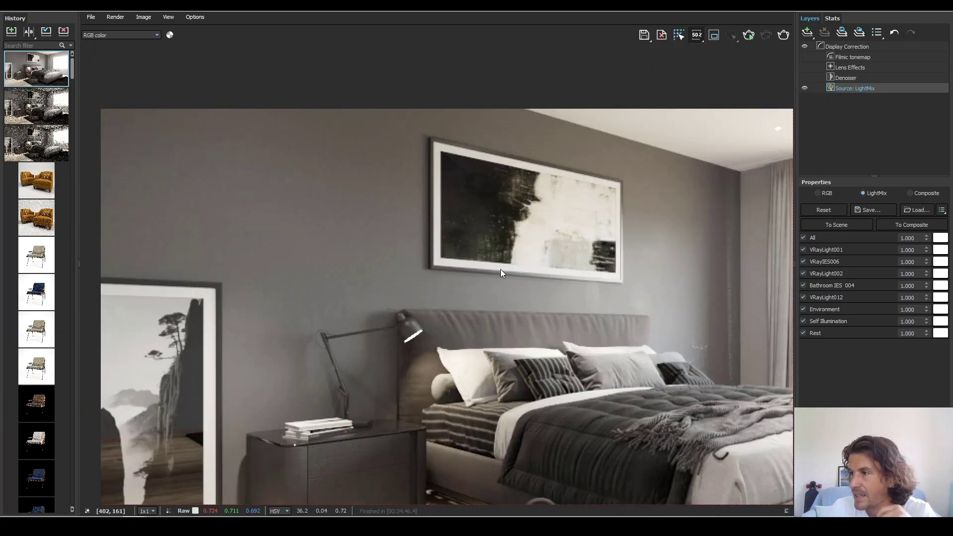
middle_drag(467, 163, 464, 153)
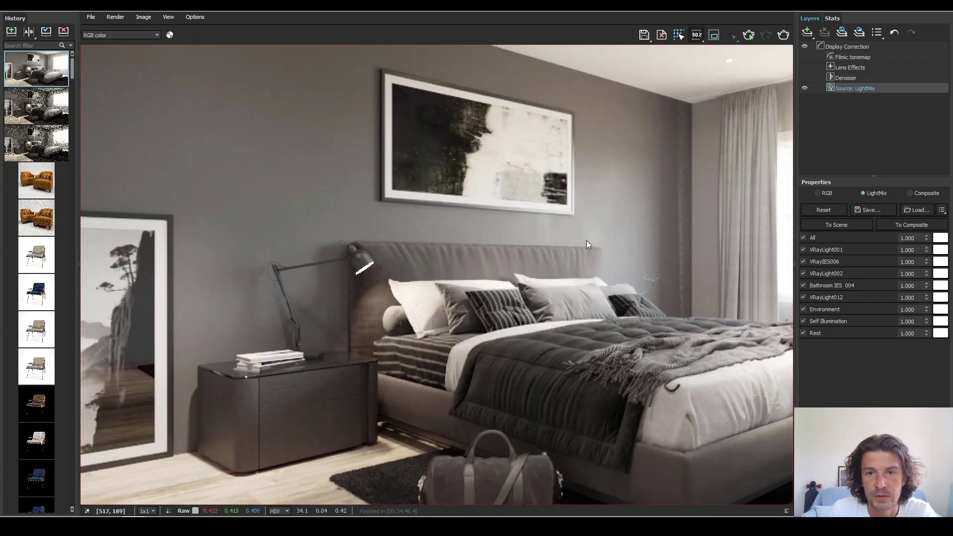
middle_drag(665, 221, 532, 216)
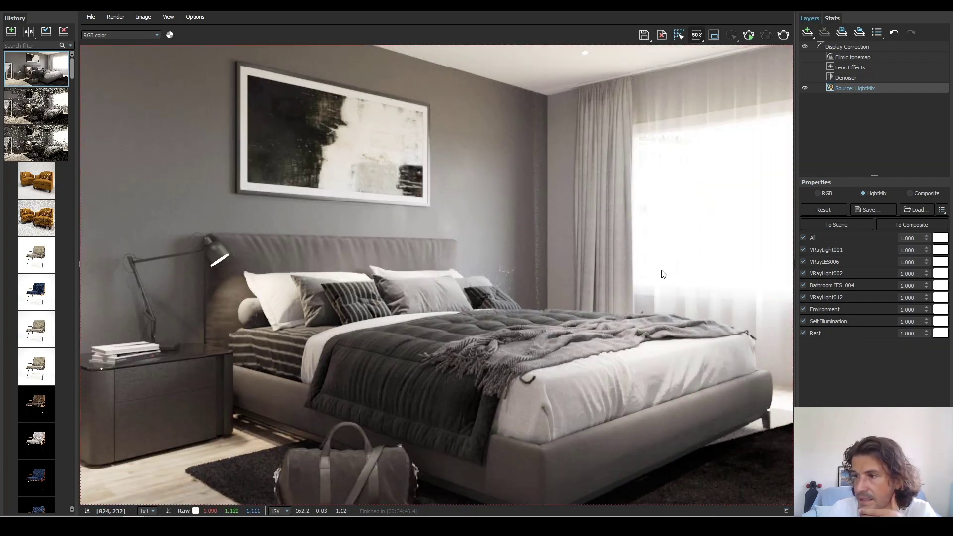
Step: Draw a render region, resize and move it over the headboard and pillows, then zoom out
click(713, 35)
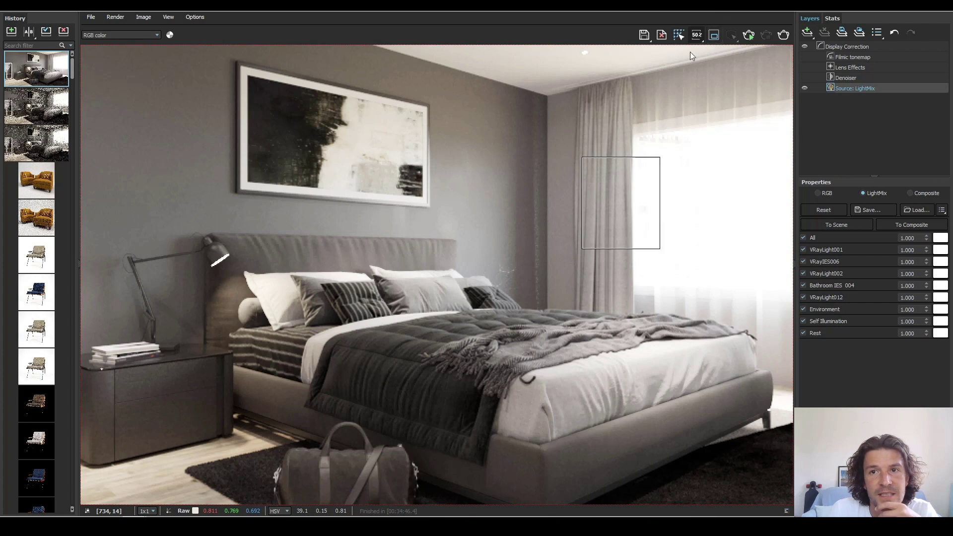
drag(580, 157, 393, 185)
drag(527, 216, 466, 247)
drag(601, 215, 631, 145)
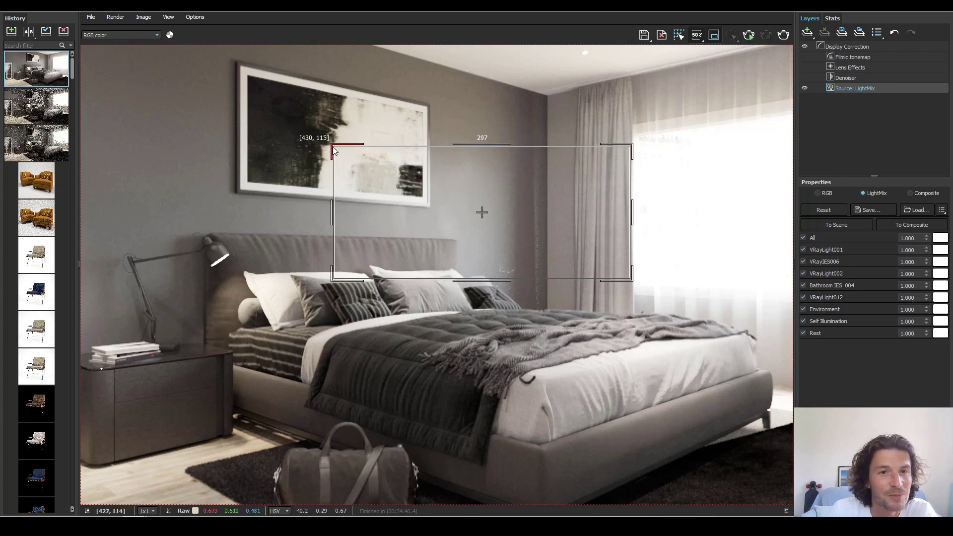
drag(332, 145, 419, 187)
drag(528, 227, 400, 249)
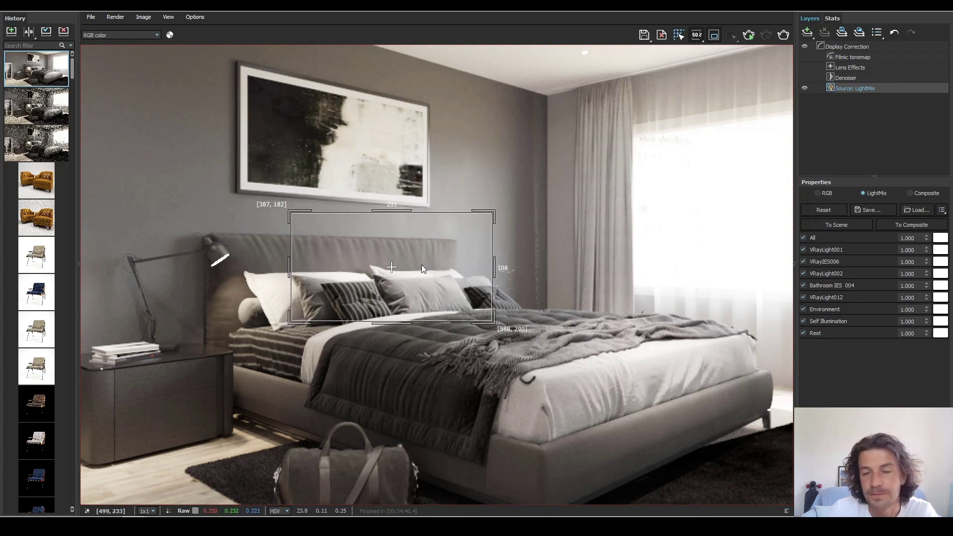
scroll(763, 129, down, 3)
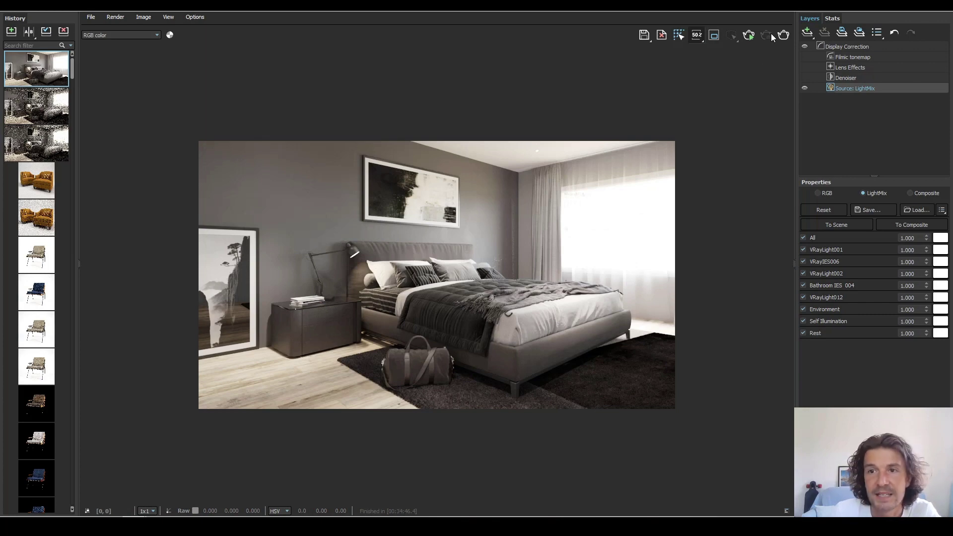
Step: Add a second Filmic tonemap layer in the Layers panel
click(853, 56)
click(807, 32)
click(834, 164)
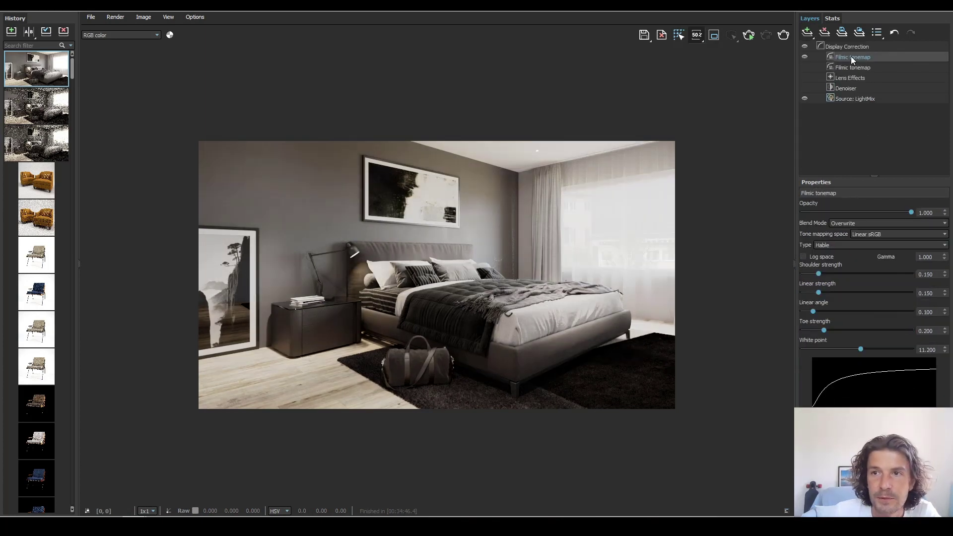
Step: Set the new layer's curve to Power curve after trying AMPAS, with white point 4.559
click(869, 244)
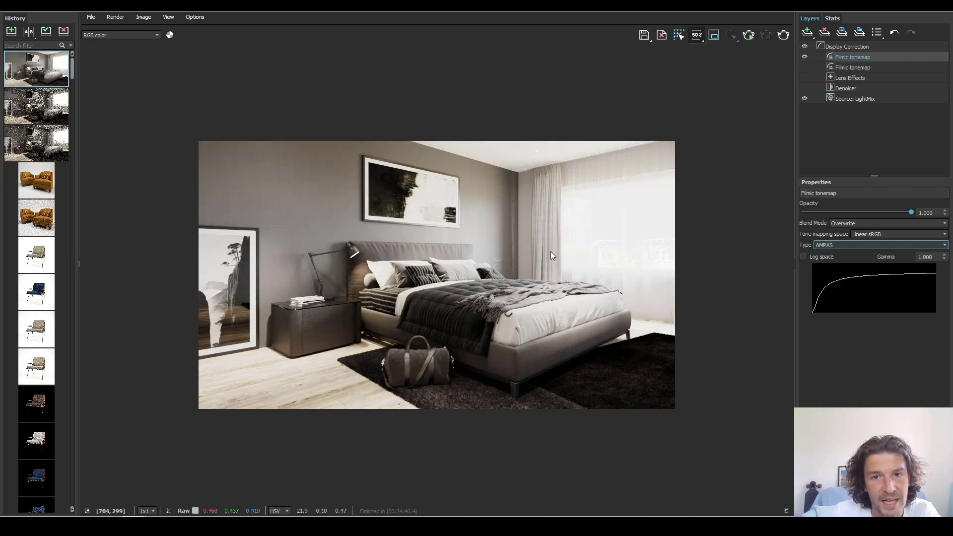
click(859, 245)
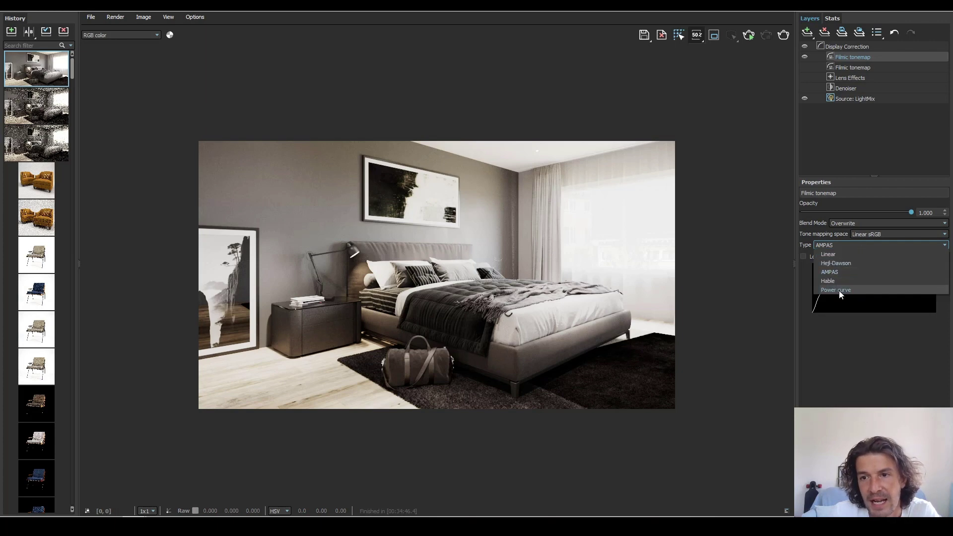
click(839, 290)
click(864, 245)
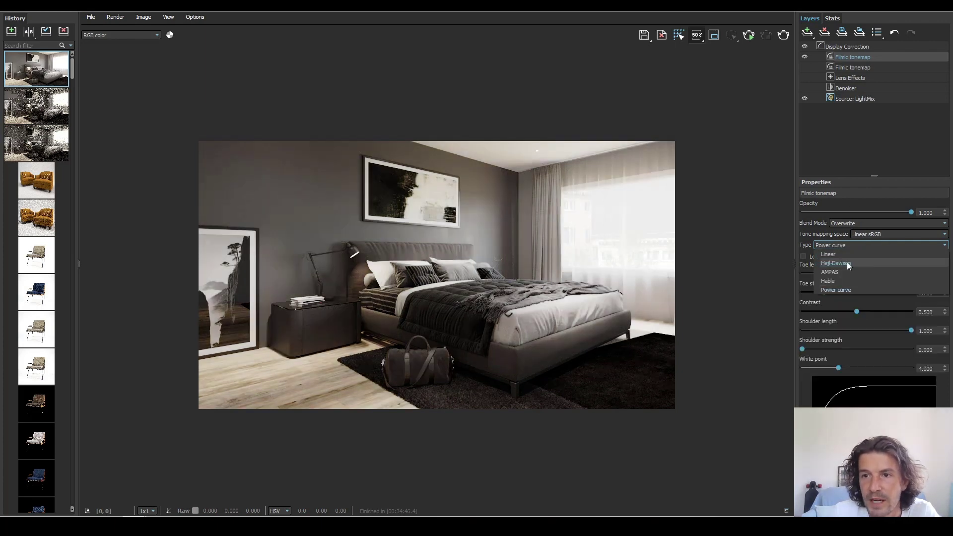
click(839, 272)
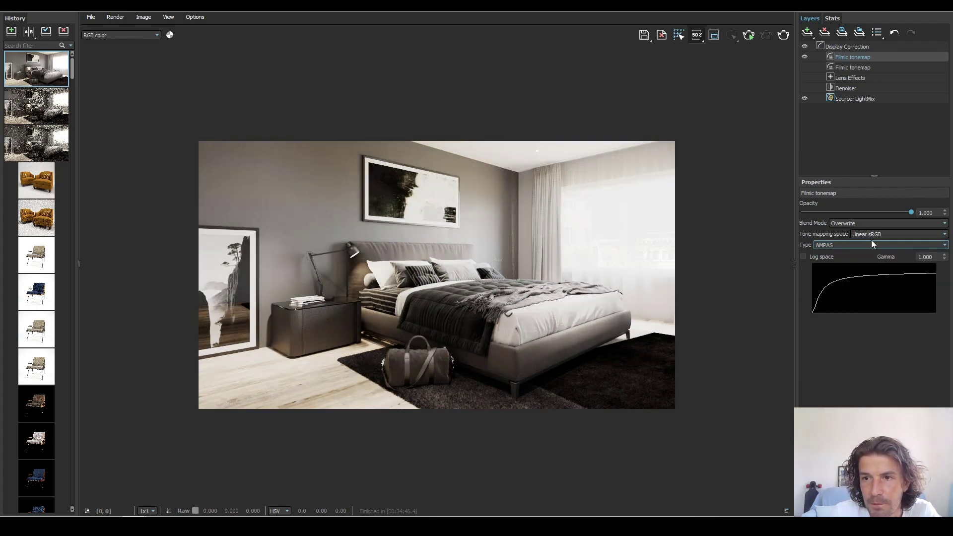
click(863, 245)
click(859, 290)
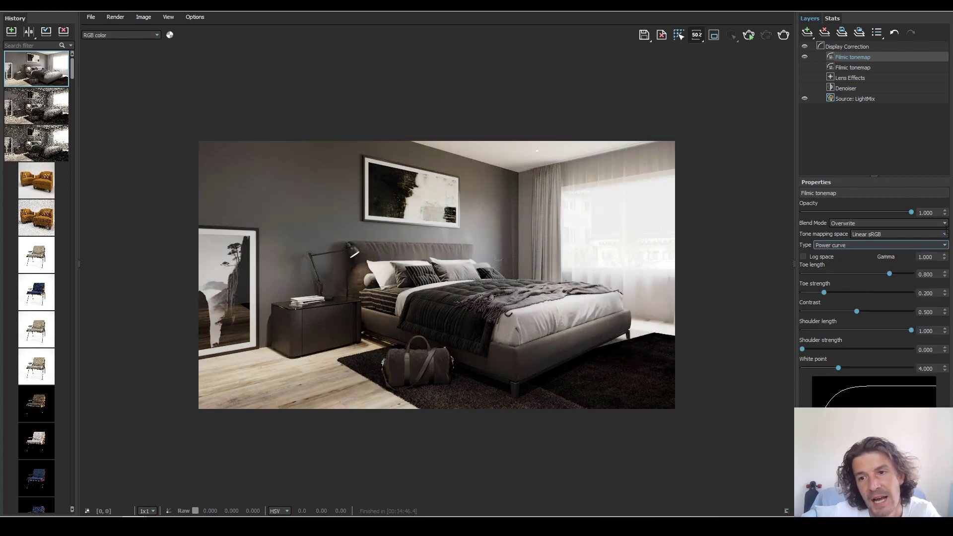
drag(839, 368, 800, 360)
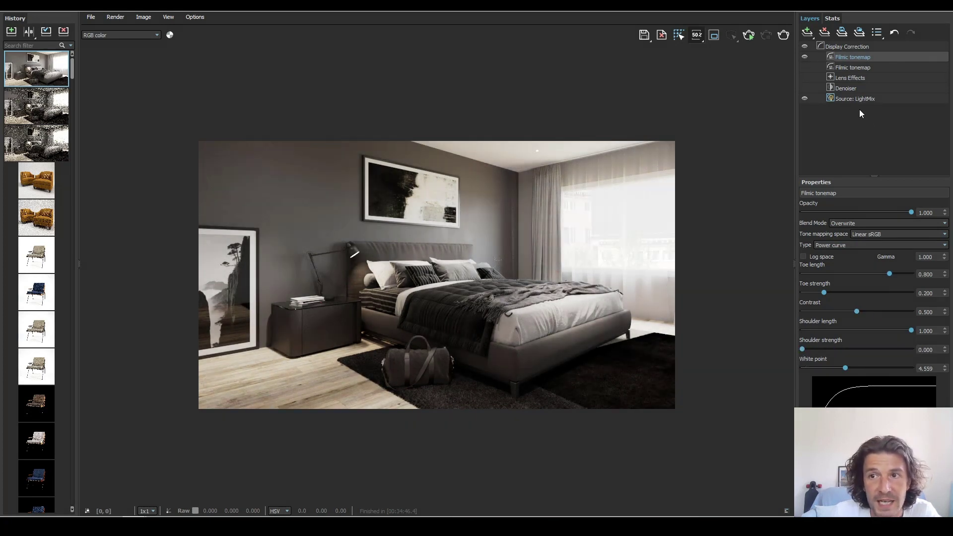
drag(911, 212, 825, 222)
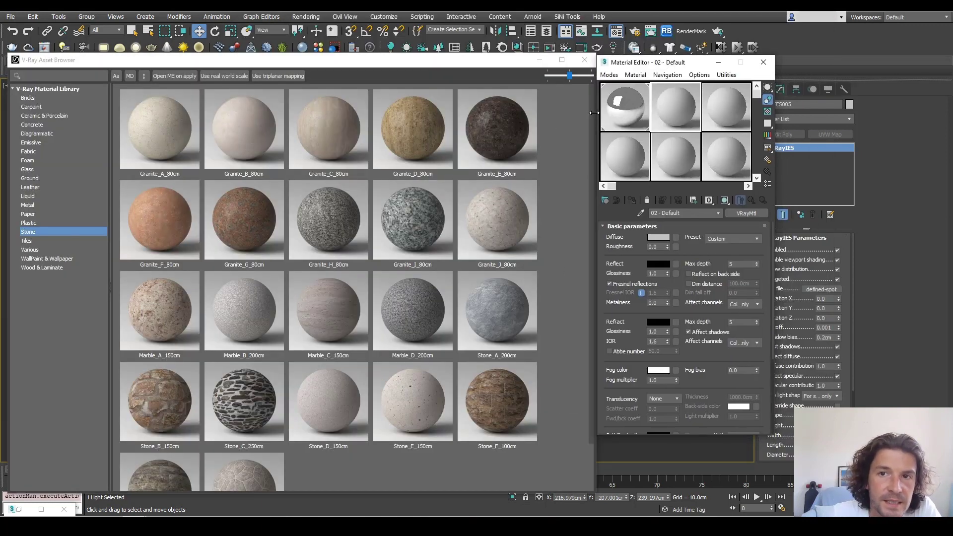
Step: Make the Chrome material active and open its enlarged preview off to the side
click(625, 118)
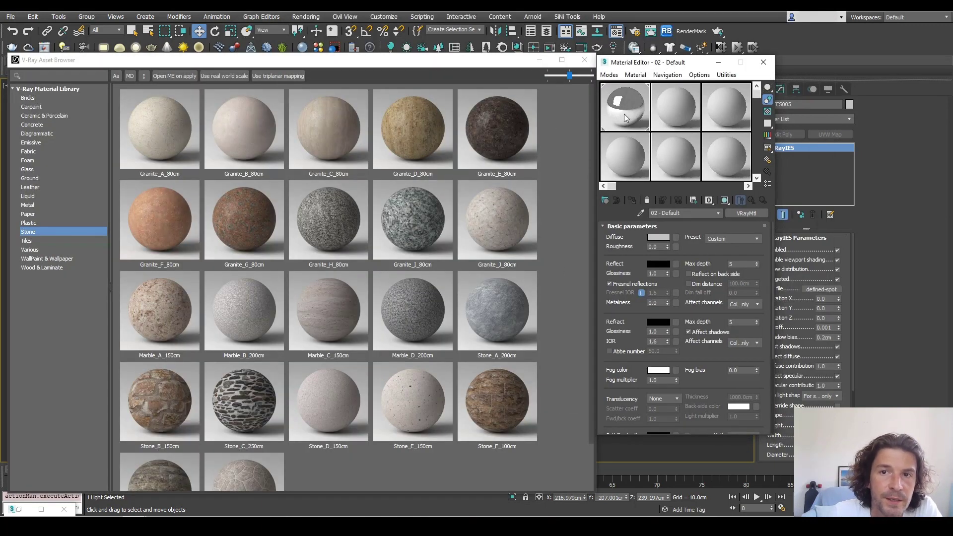
double_click(648, 128)
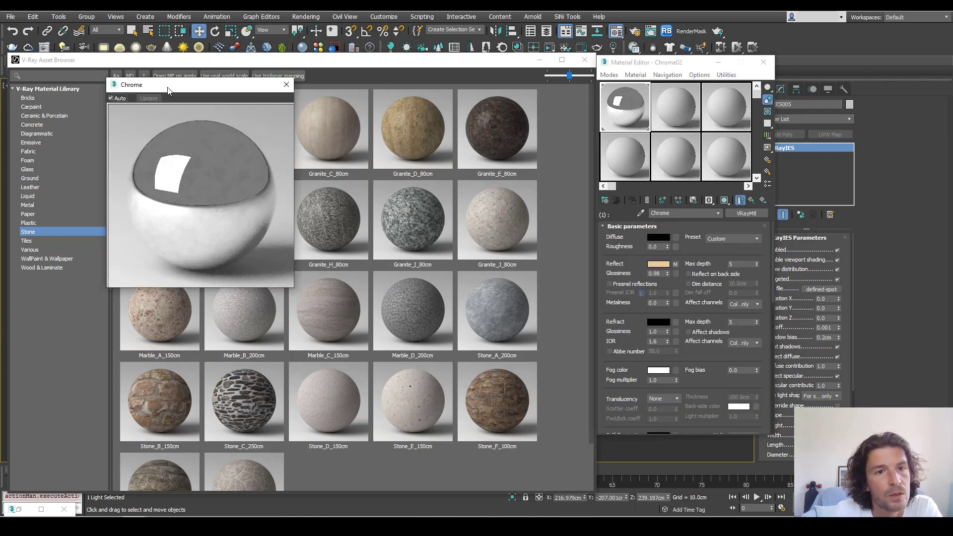
drag(168, 88, 656, 211)
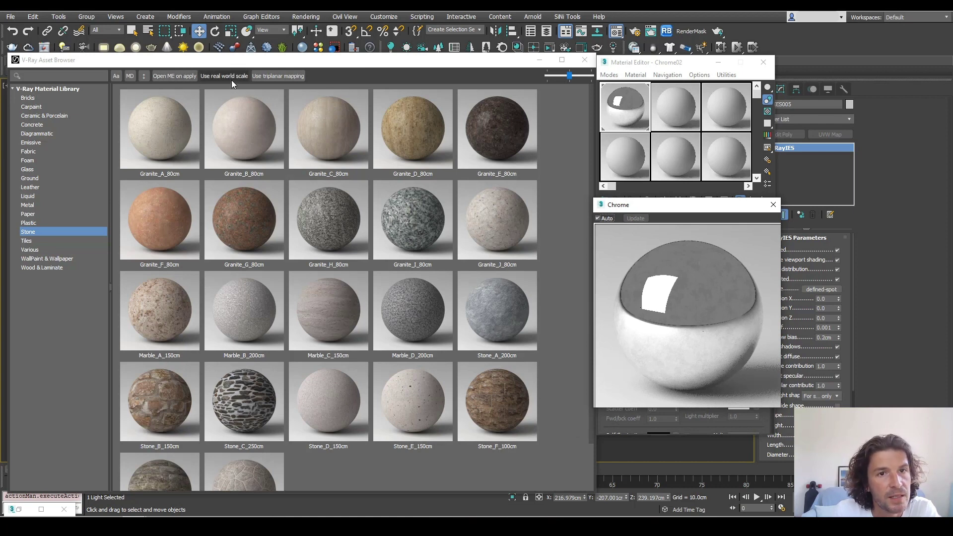
Step: Browse the Liquid, Paper and Leather categories, then close the preview and show Chrome's presets
click(54, 198)
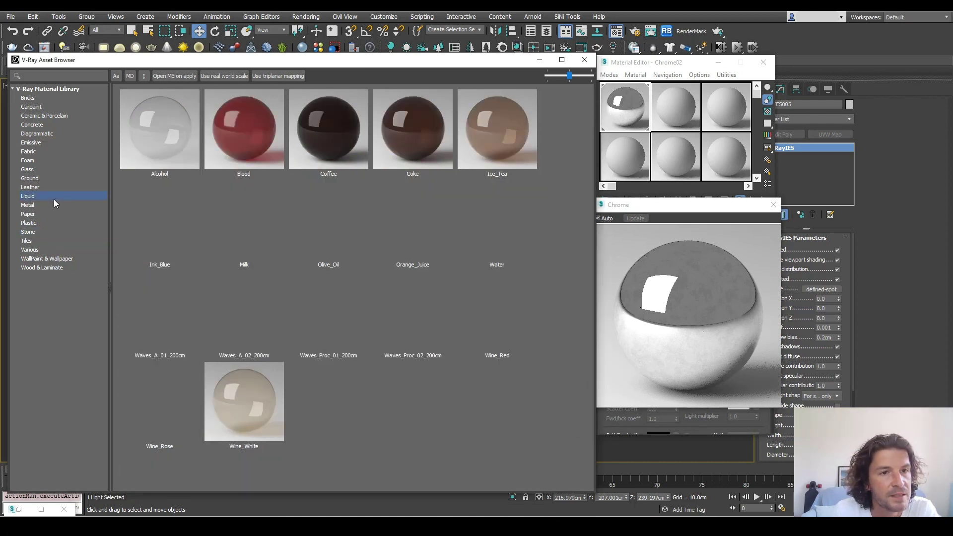
click(50, 215)
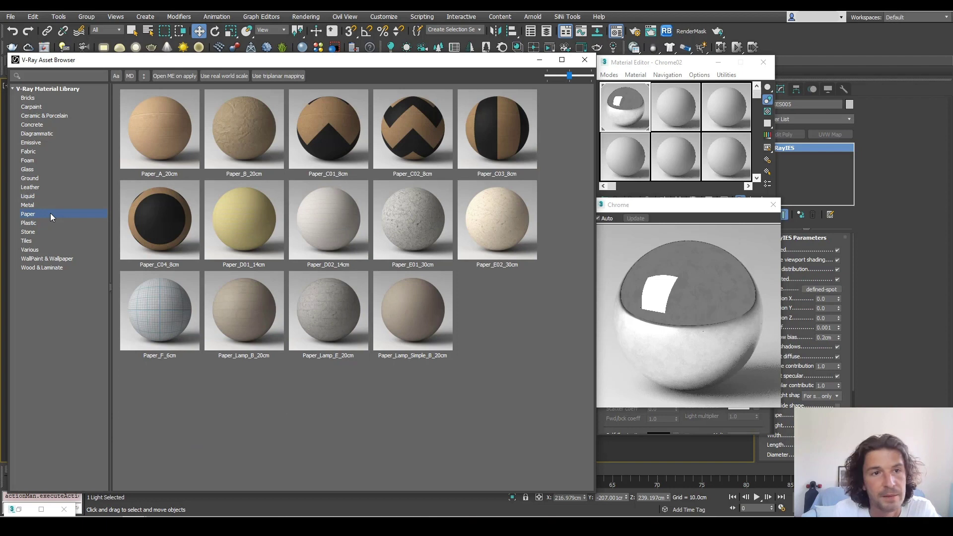
click(56, 189)
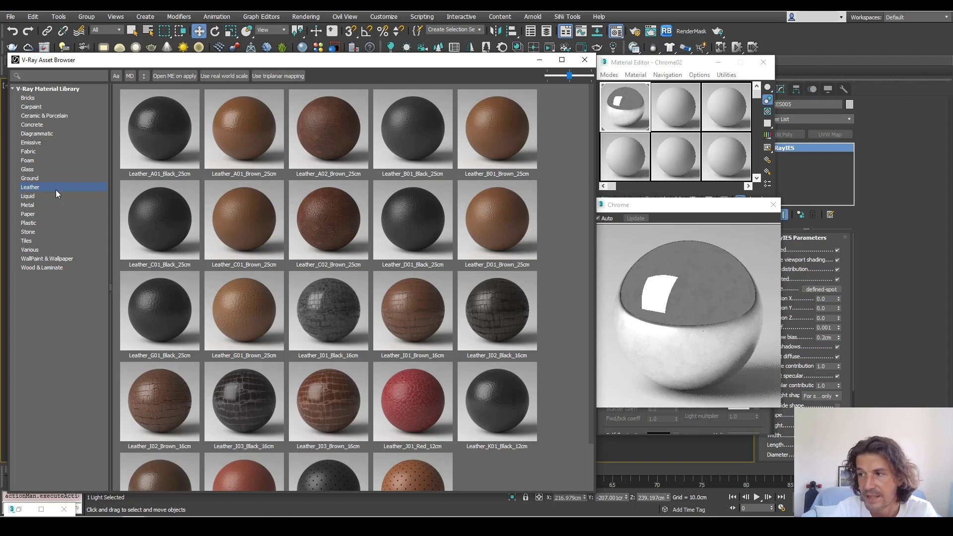
click(773, 205)
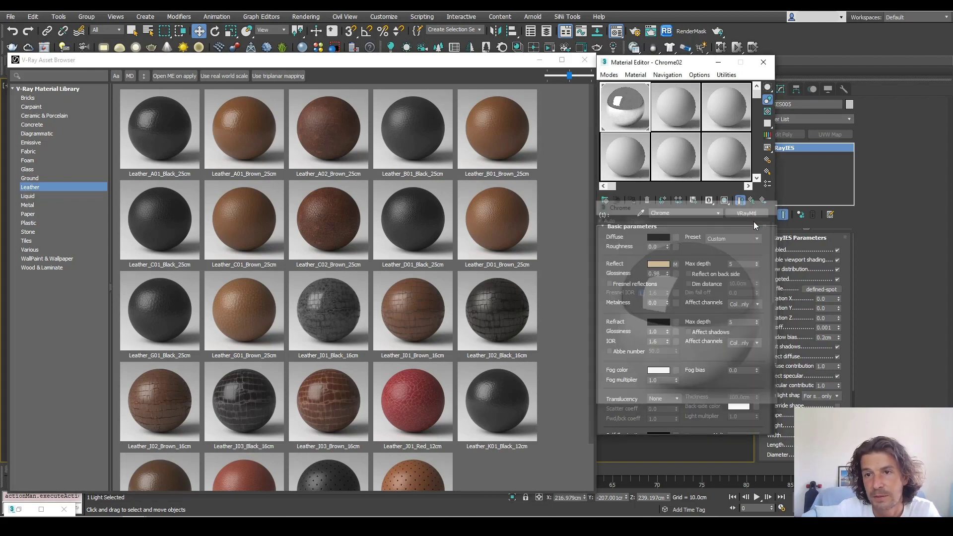
click(733, 239)
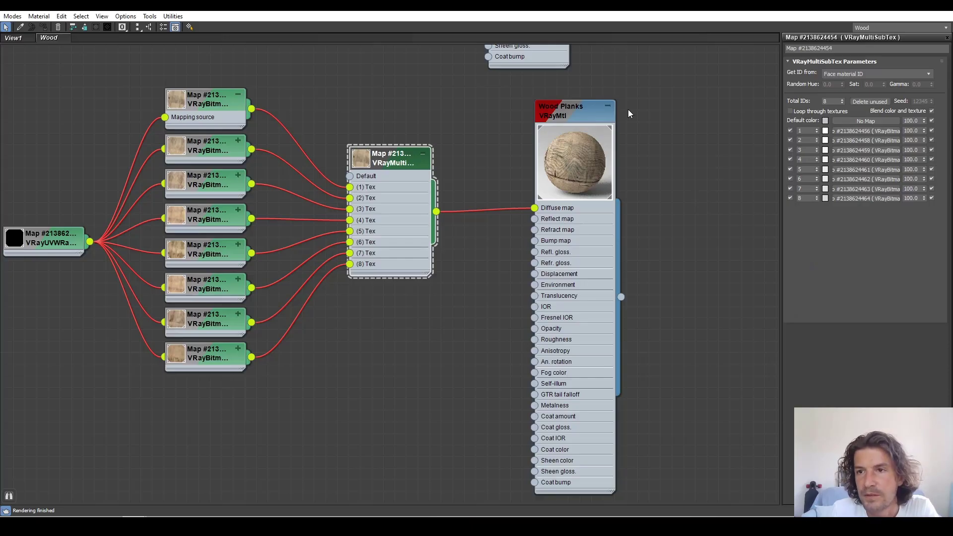
Step: Set the Wood Planks material's coat amount to 0.7
click(591, 112)
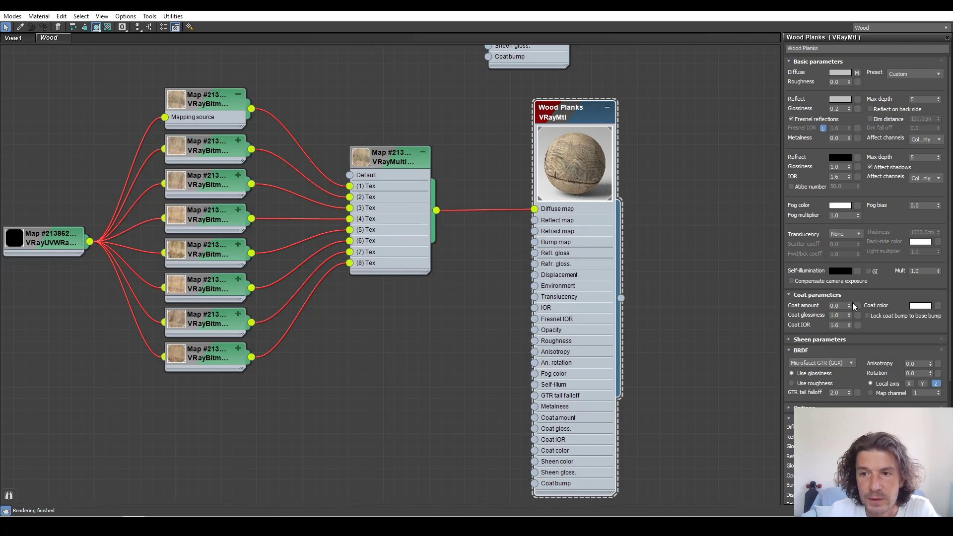
drag(849, 304, 850, 251)
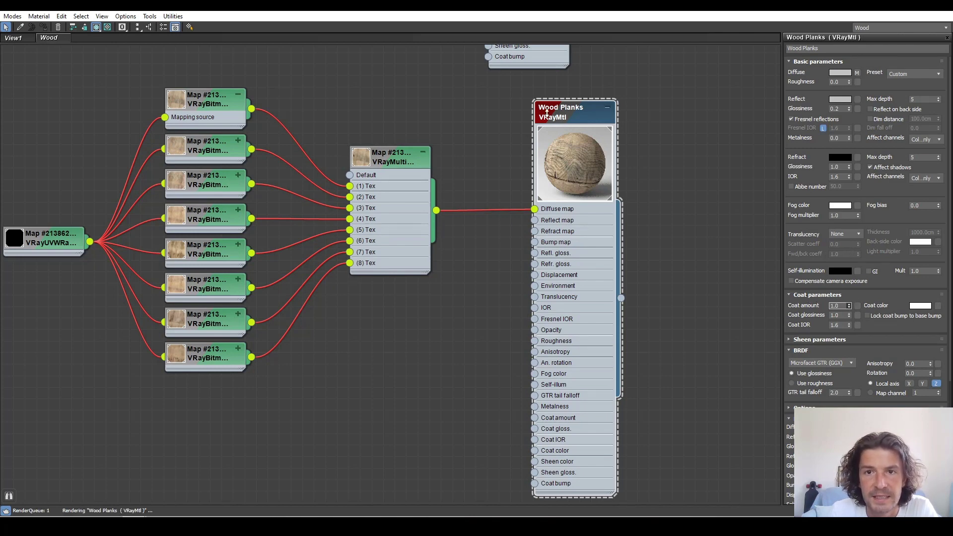
drag(849, 307, 851, 306)
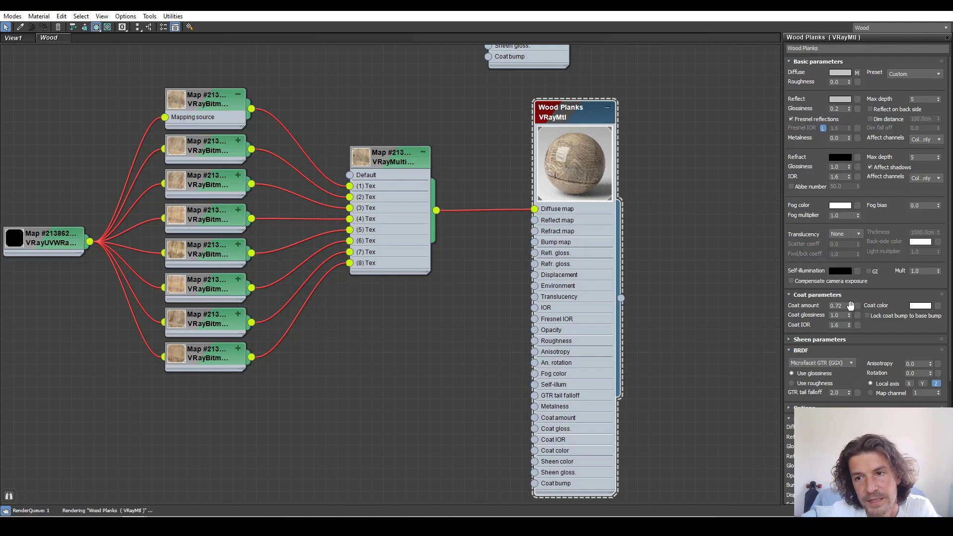
drag(849, 306, 849, 308)
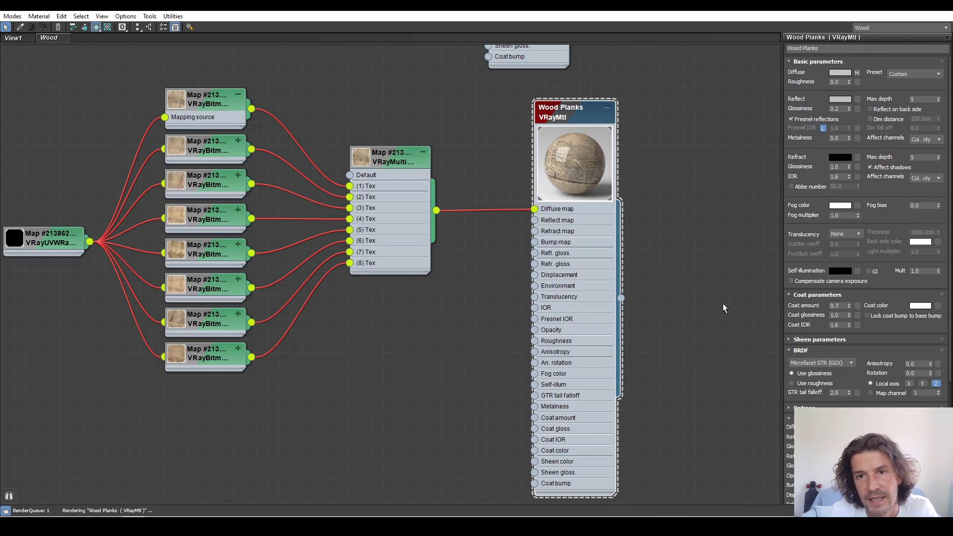
Step: Make the wood's sheen colour a slightly dark mid grey
click(815, 340)
click(840, 350)
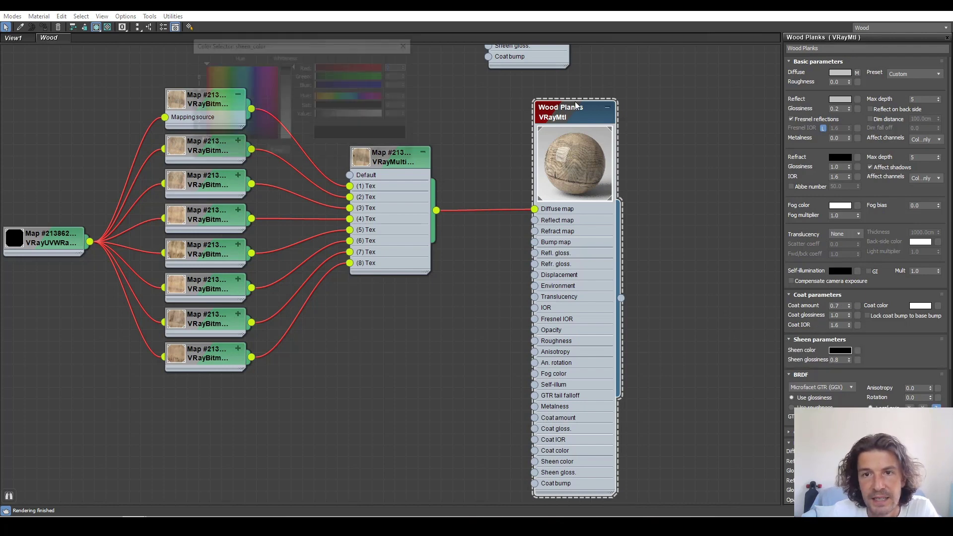
drag(316, 115, 348, 114)
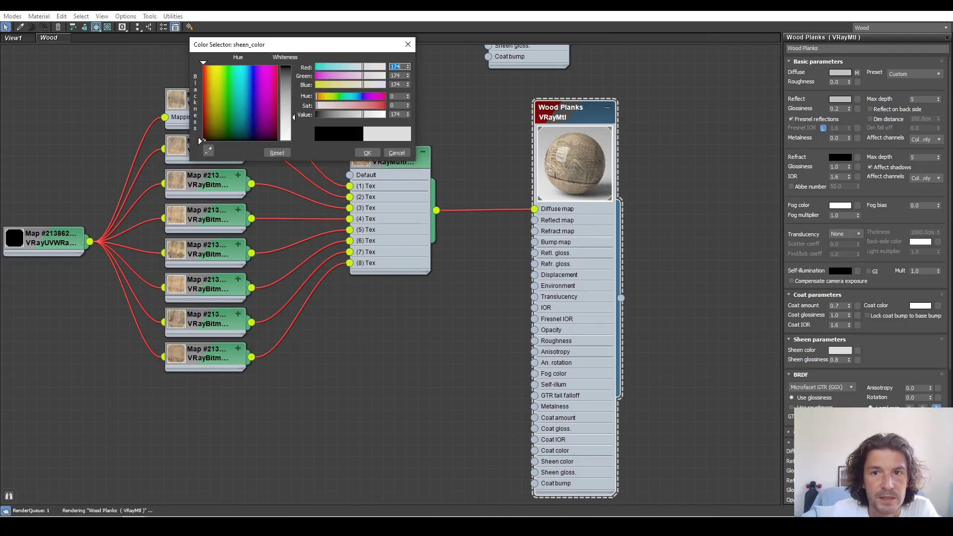
drag(293, 101, 291, 96)
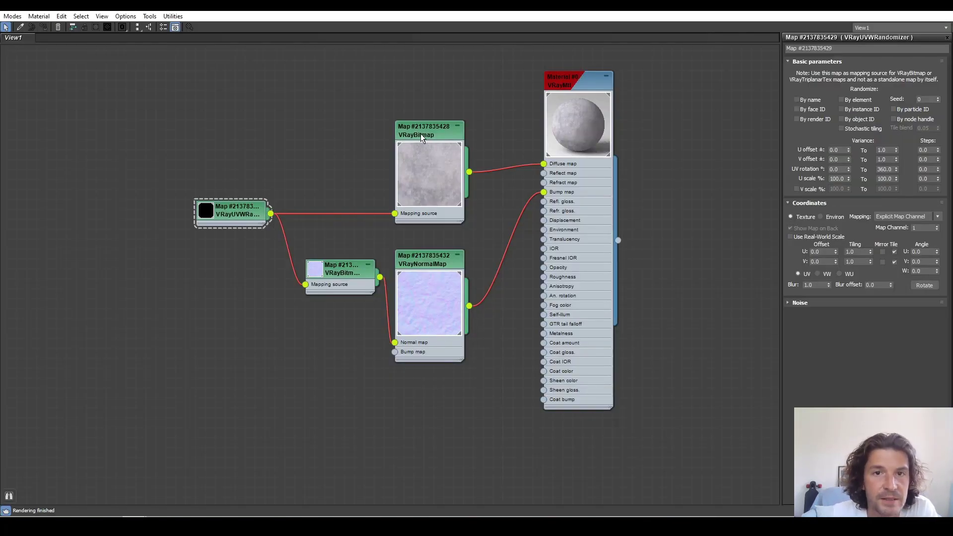
Step: Wire the VRayUVWRandomizer output into the concrete VRayBitmap's Mapping source
click(420, 134)
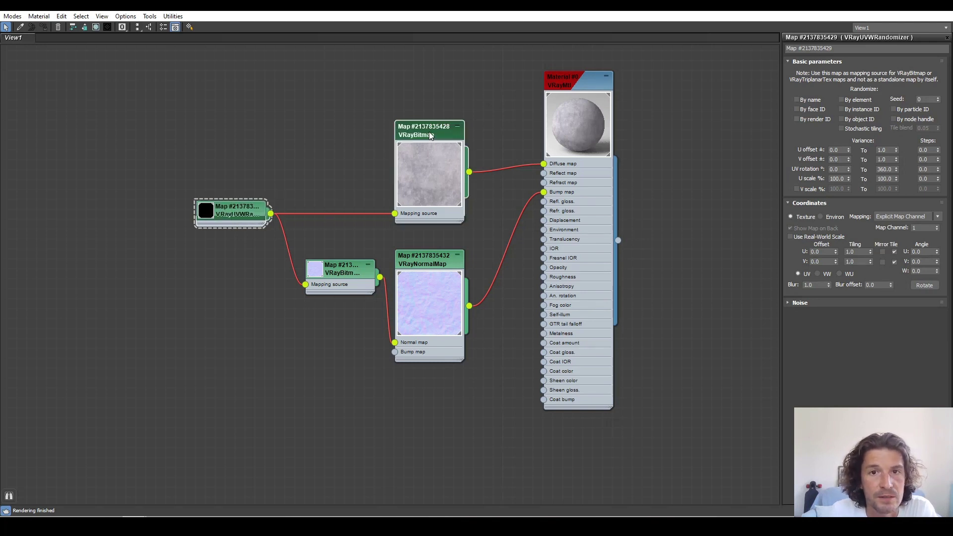
double_click(413, 359)
click(420, 218)
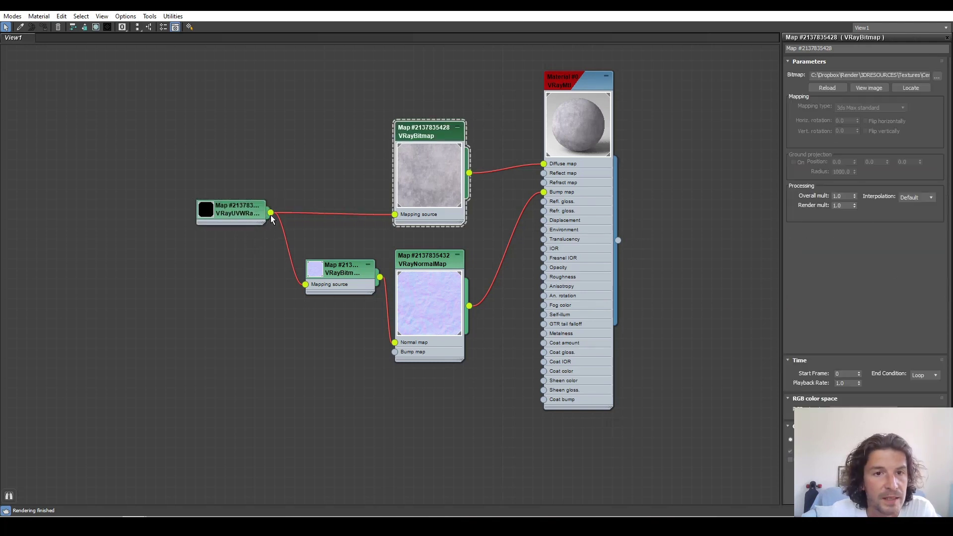
drag(270, 214, 394, 215)
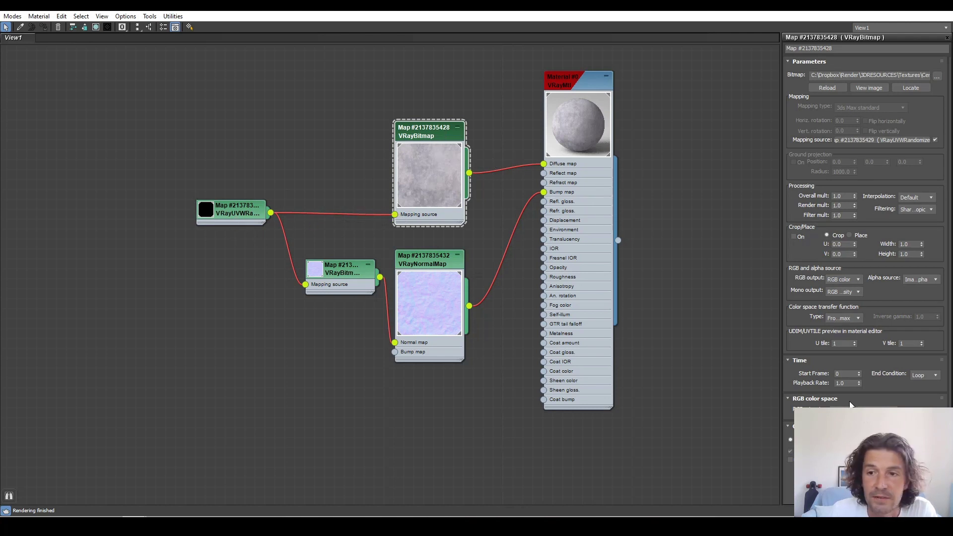
double_click(236, 215)
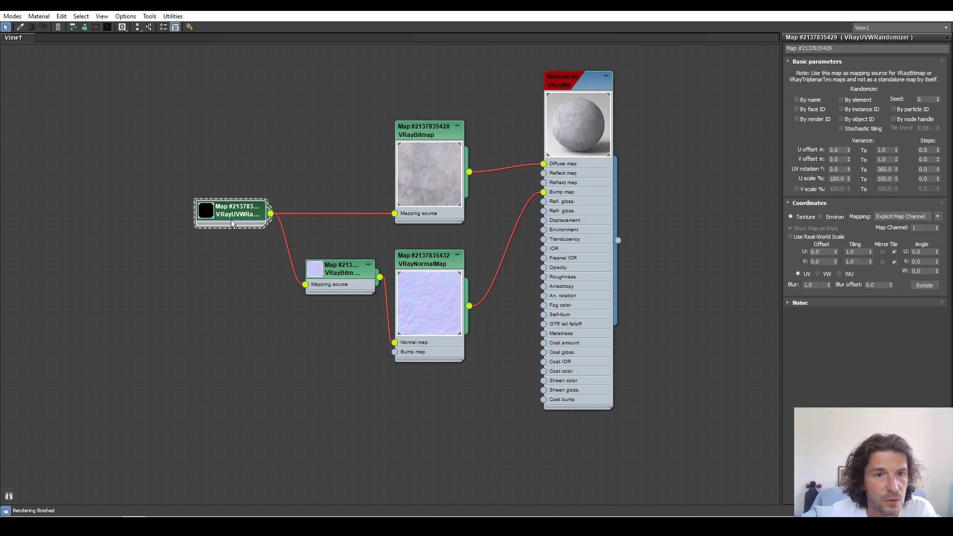
Step: Set the randomizer's Coordinates Tiling to 10.0 in both U and V
click(816, 252)
key(Tab)
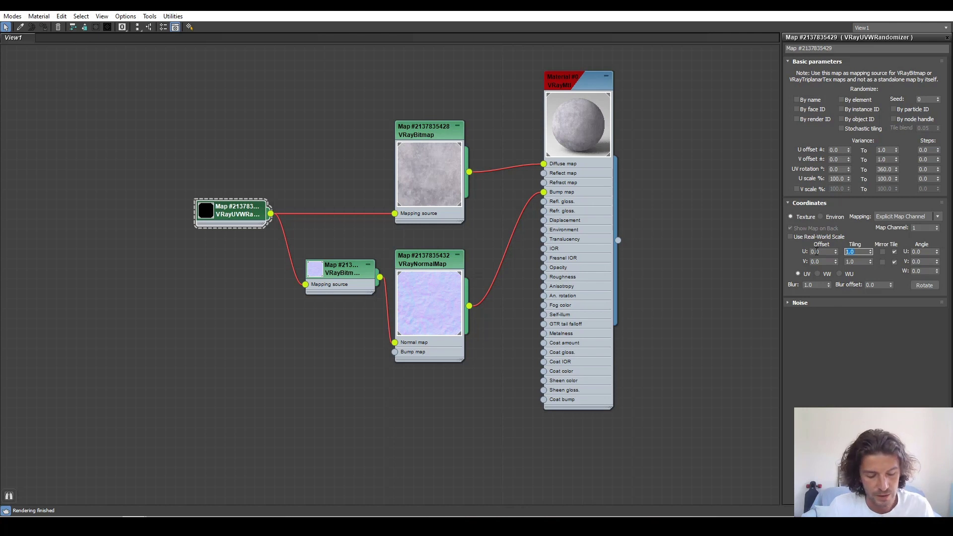
key(Tab)
text(10)
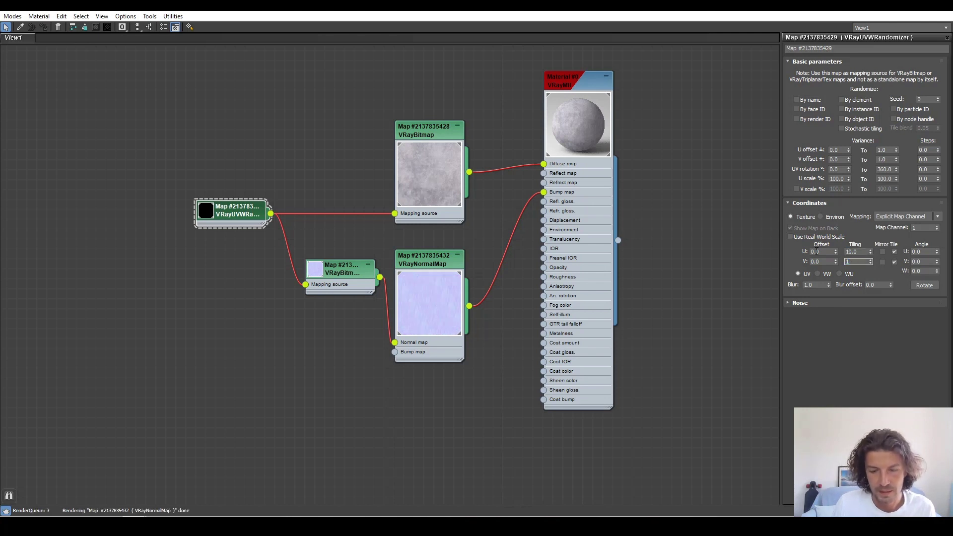
key(Return)
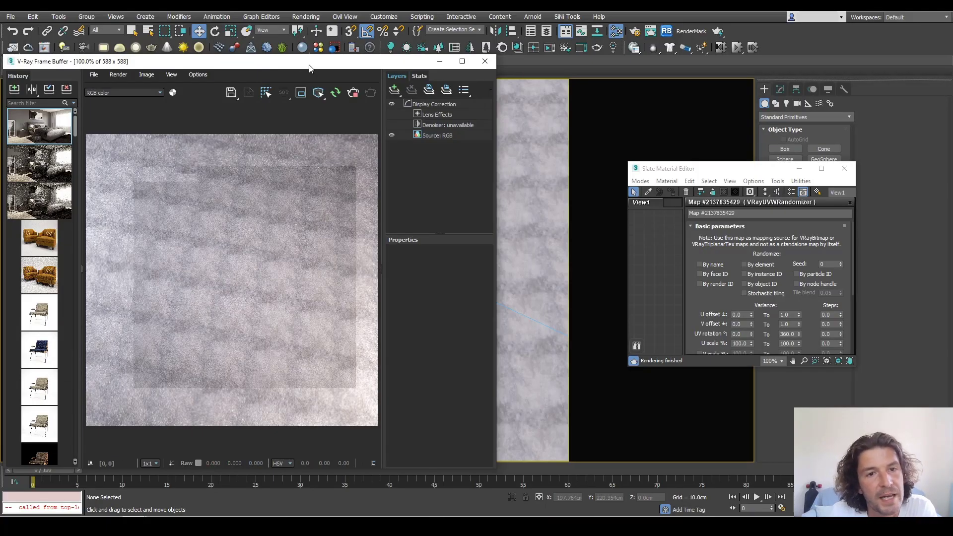
Step: Enable Stochastic tiling in the VRayUVWRandomizer, briefly comparing with it off, to blend concrete repeats
drag(308, 68, 247, 68)
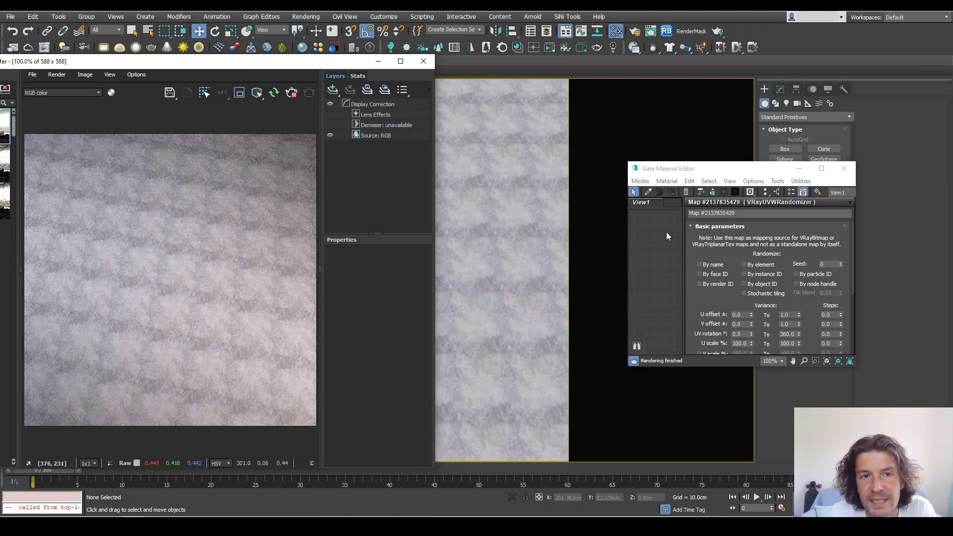
drag(628, 162, 520, 40)
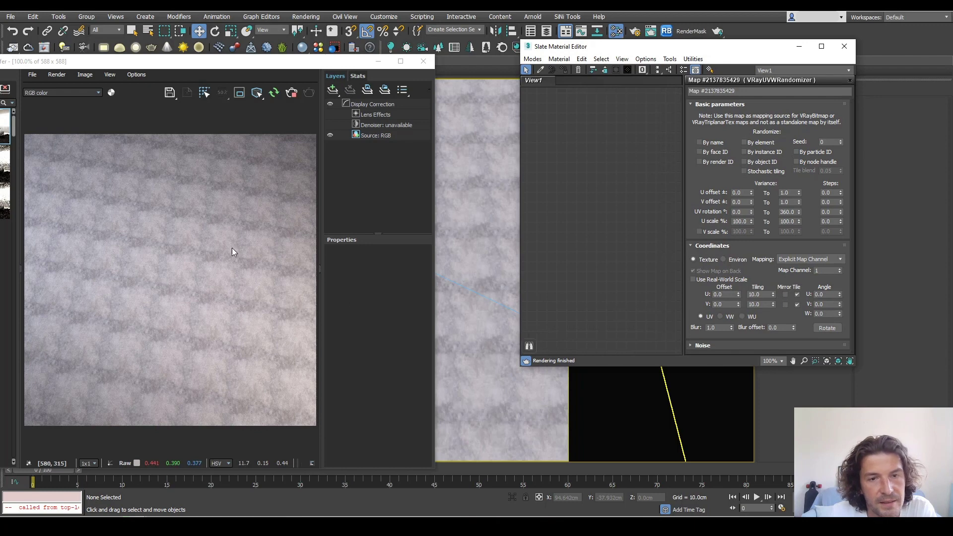
click(743, 171)
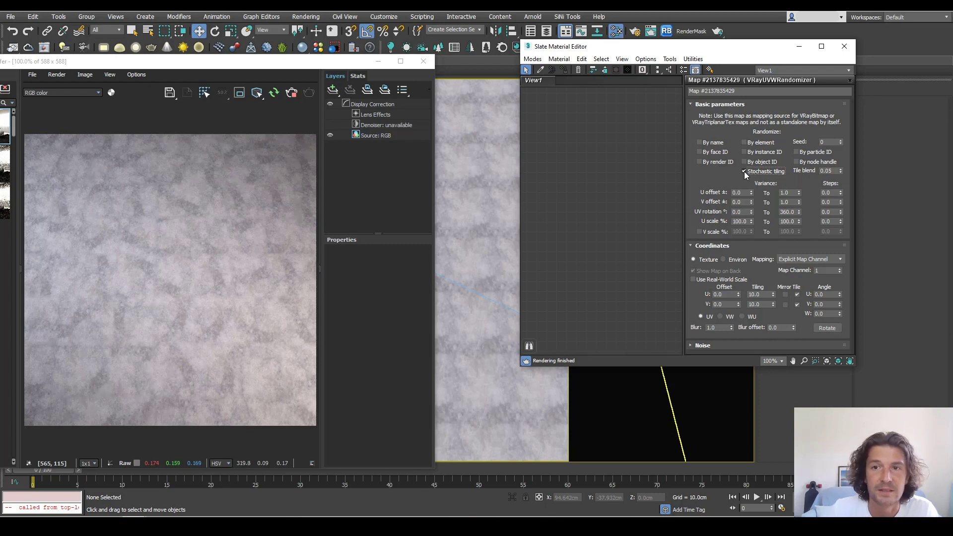
click(743, 171)
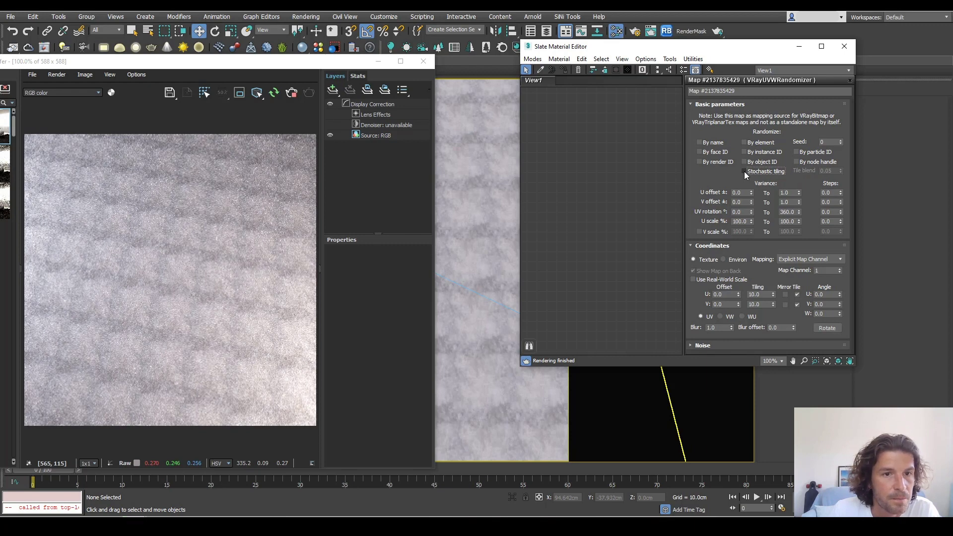
click(743, 171)
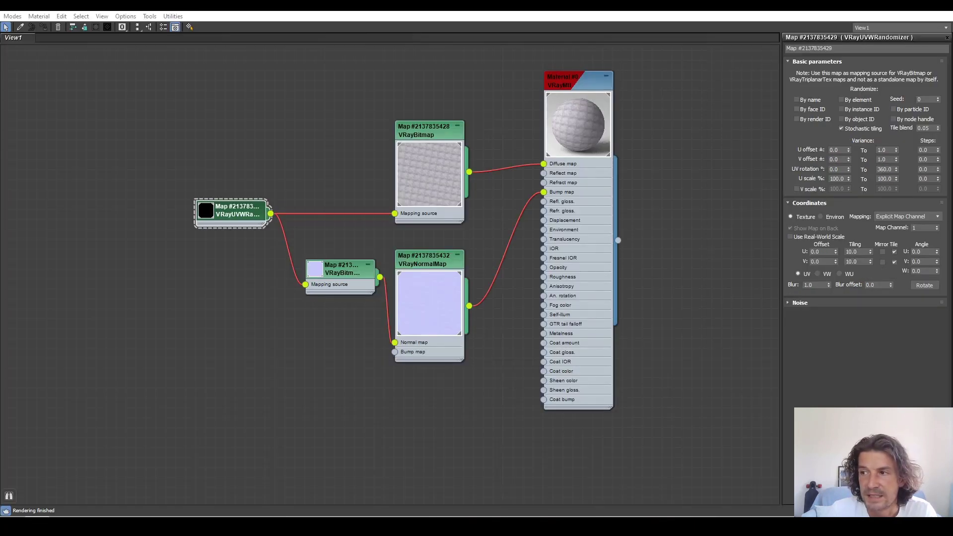
Step: Replace the dropped walnut Bitmap node with a new VRayBitmap from Maps > V-Ray
drag(206, 350, 203, 349)
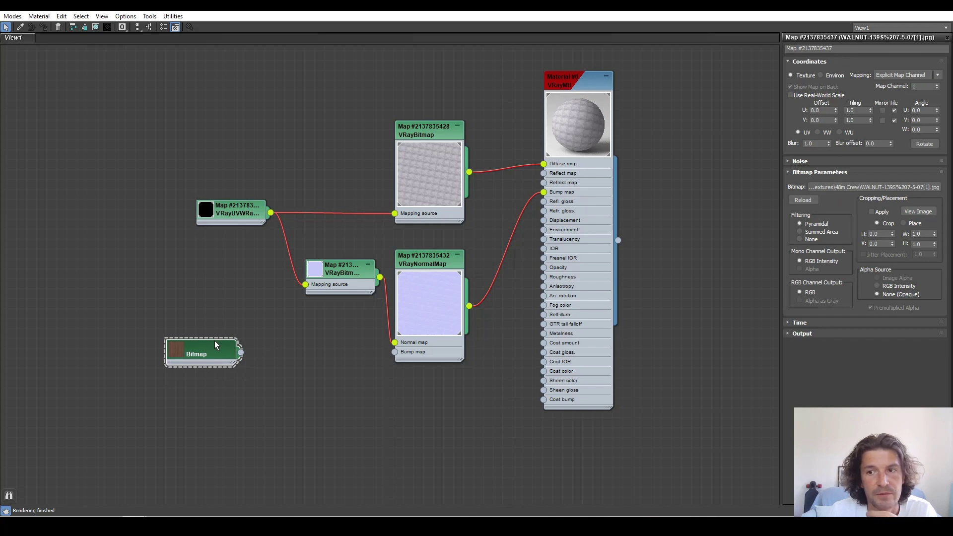
key(Delete)
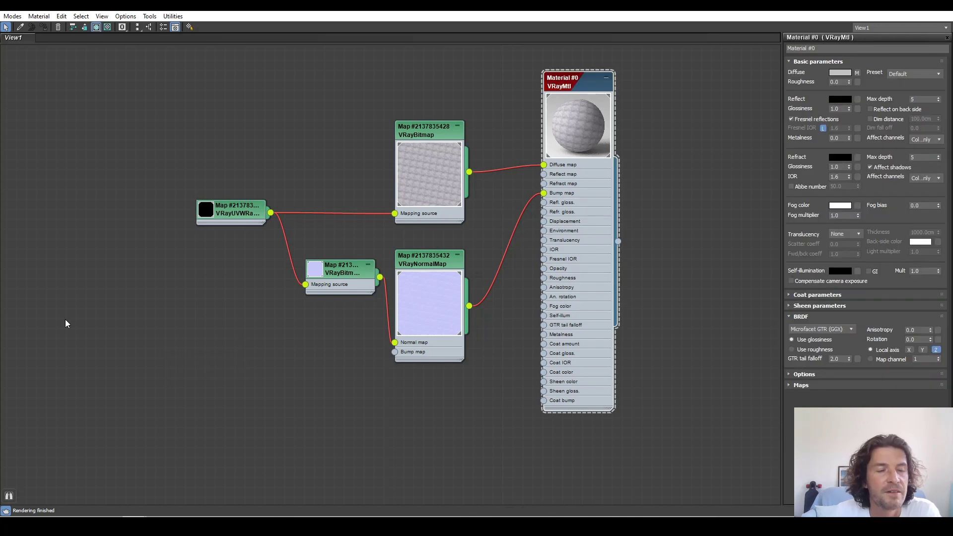
right_click(109, 290)
mouse_move(159, 323)
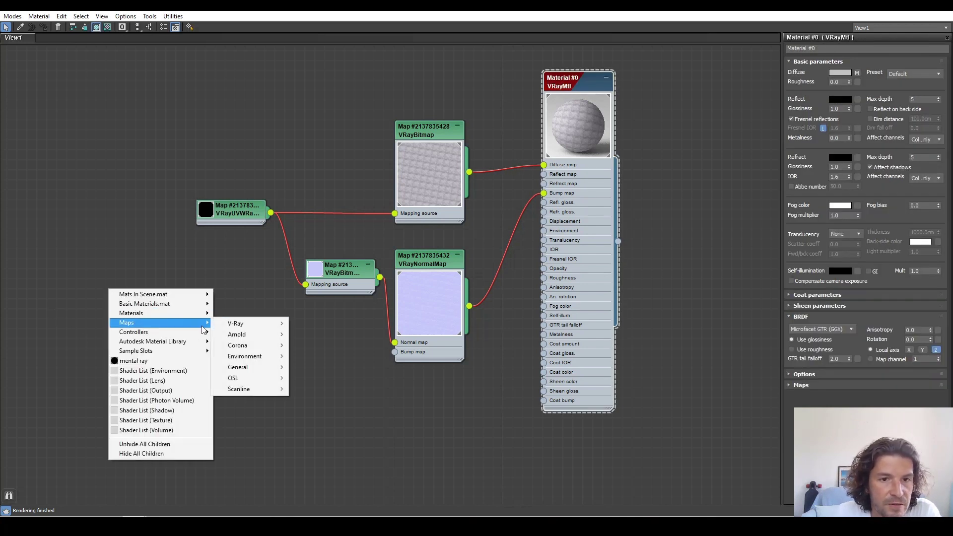
mouse_move(240, 326)
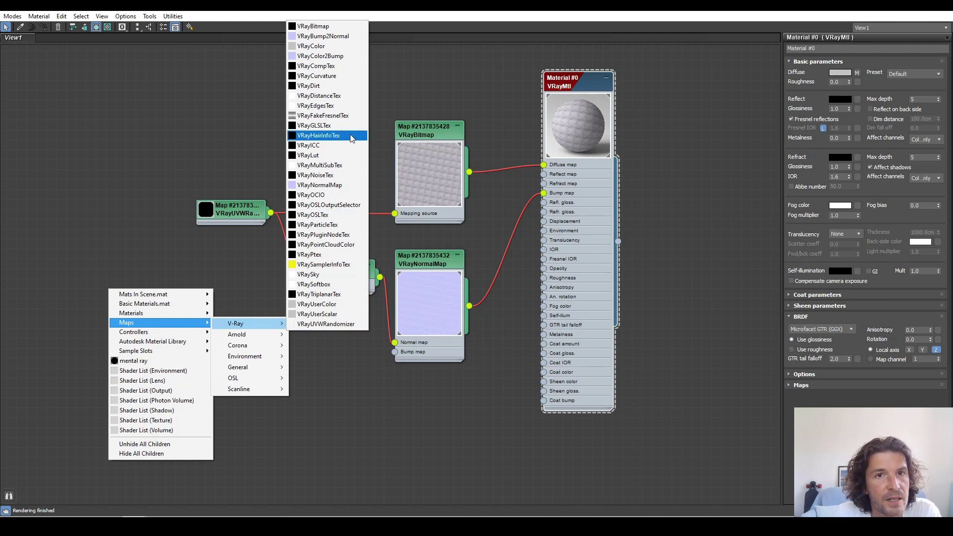
click(340, 27)
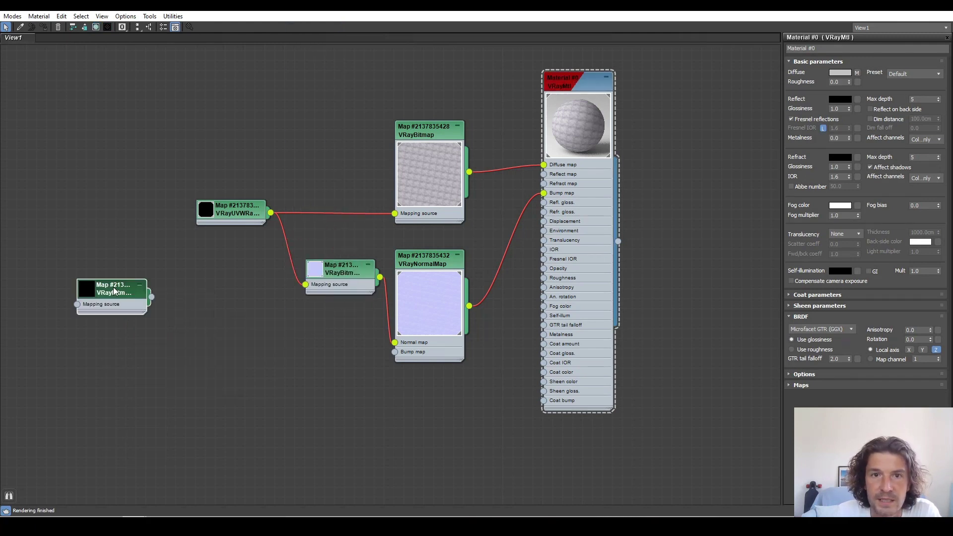
double_click(110, 287)
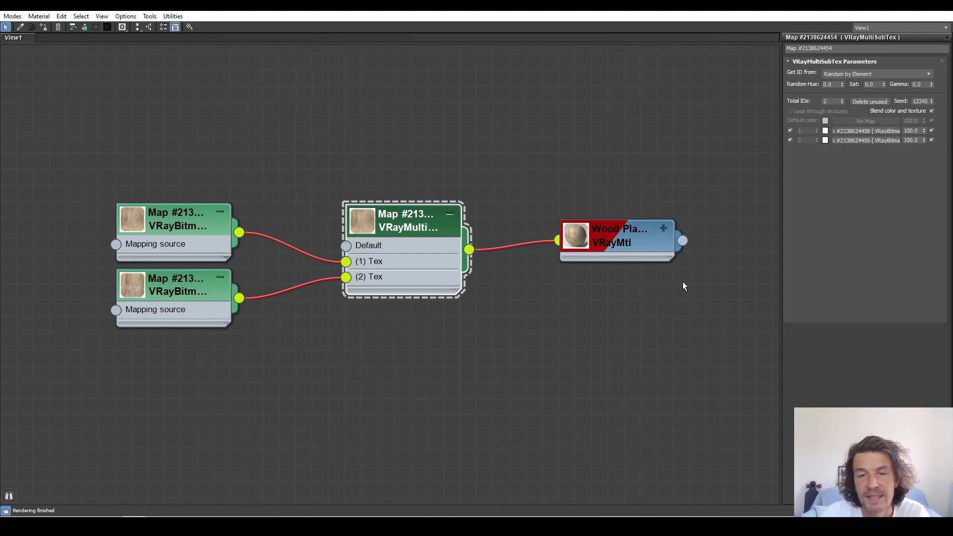
Step: Set the VRayMultiSubTex Get ID from option to Random by Element
click(876, 74)
click(863, 142)
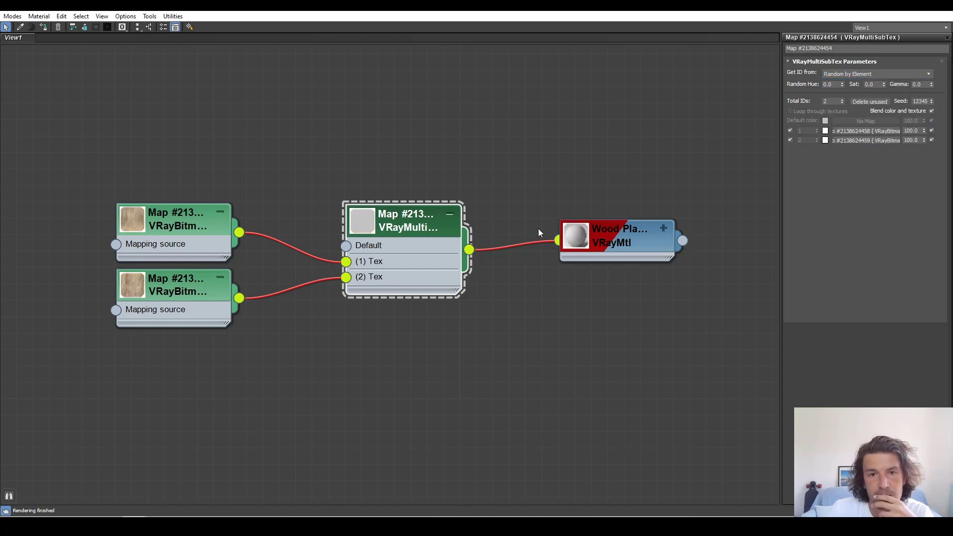
click(615, 236)
double_click(506, 5)
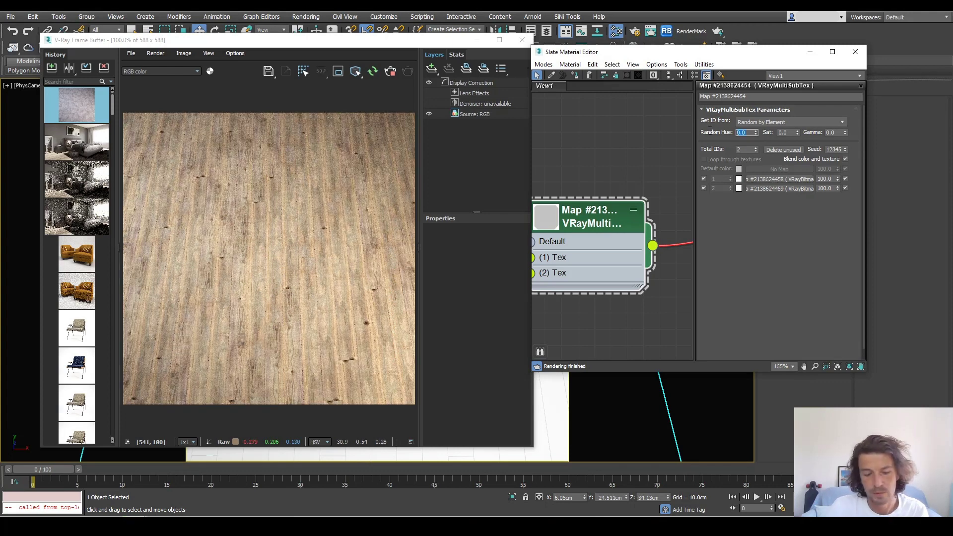
Step: Enter Random Hue 1.0, Saturation 0.8 and Gamma 1.6 for the plank variation
text(1)
key(Return)
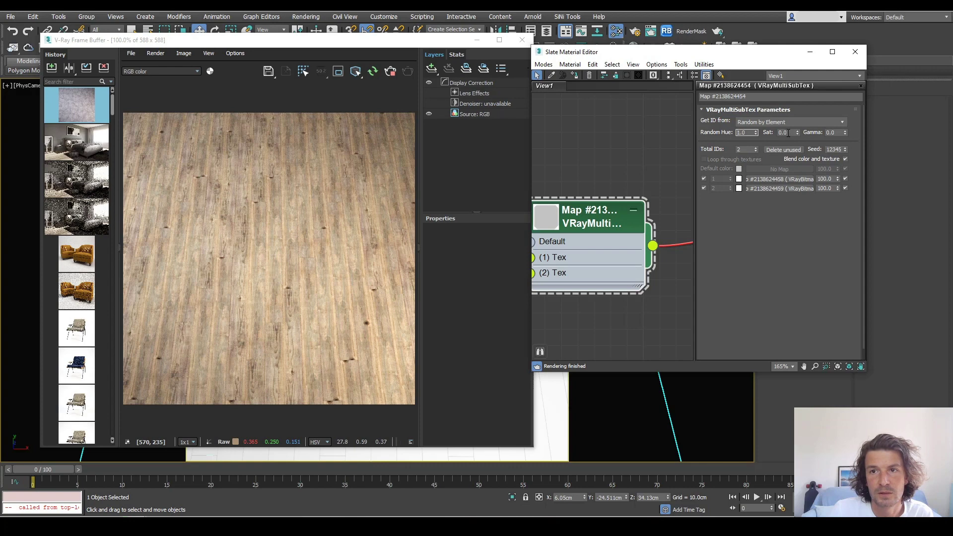
click(788, 132)
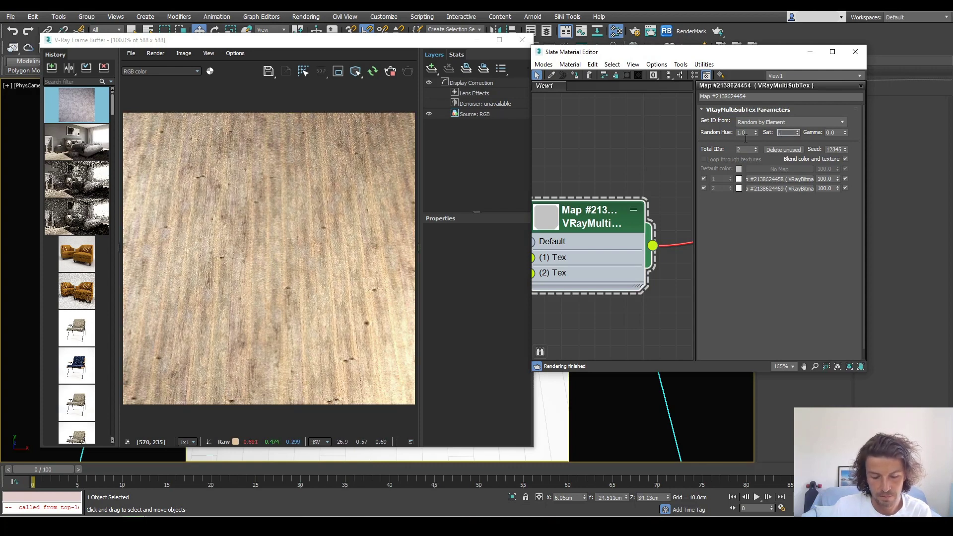
text(.8)
key(Tab)
text(1.6)
key(Return)
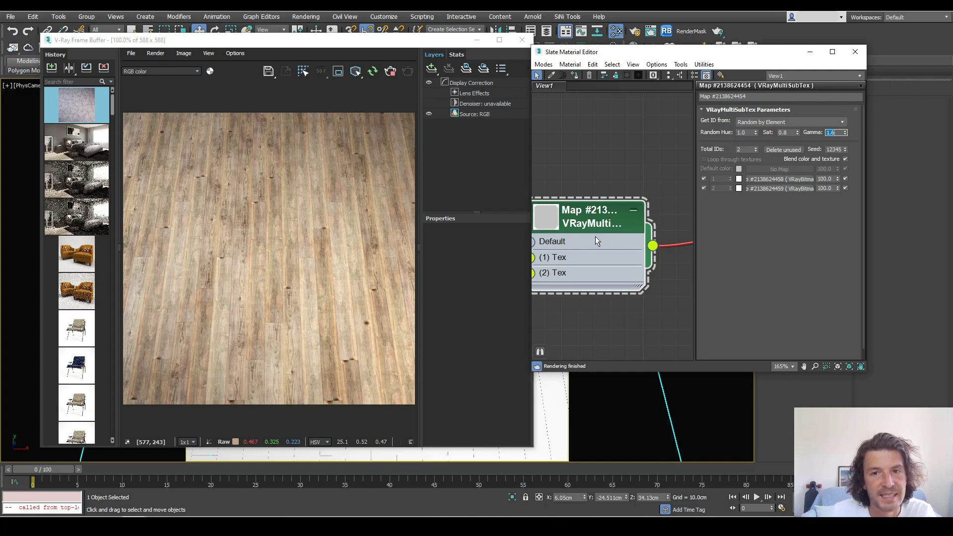
middle_drag(597, 230, 621, 249)
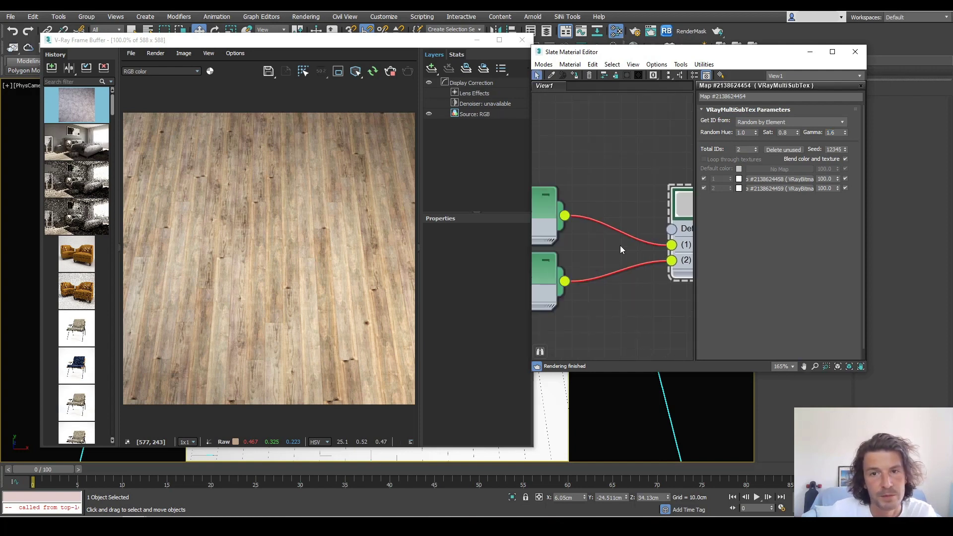